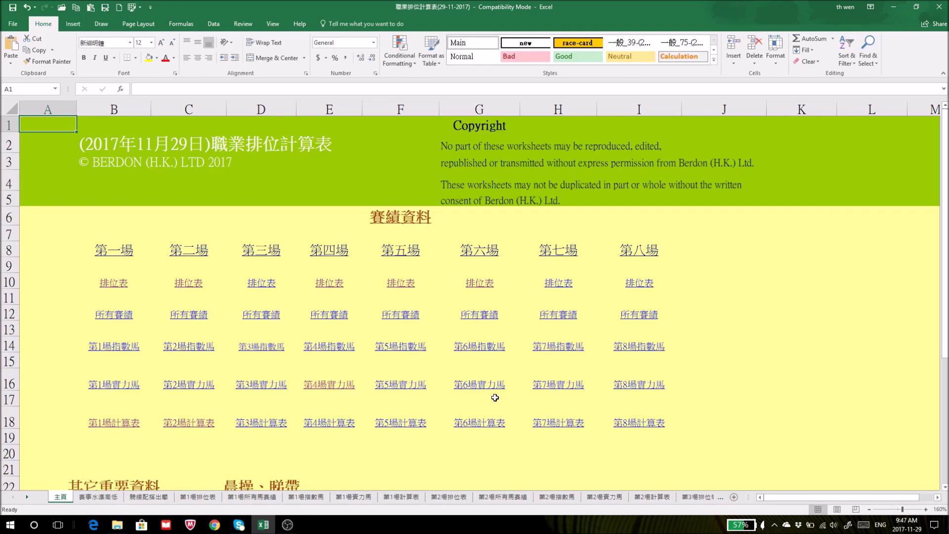
Step: Look over the 排位表 sheets of the second and fourth races and return to the main page
{"action": "left_click", "coordinate": [197, 286]}
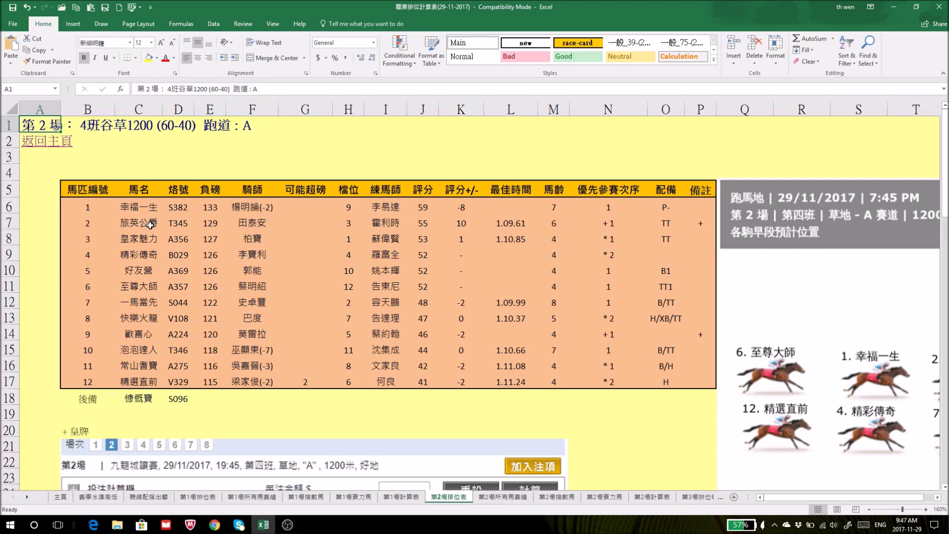
{"action": "left_click", "coordinate": [50, 142]}
{"action": "left_click", "coordinate": [329, 283]}
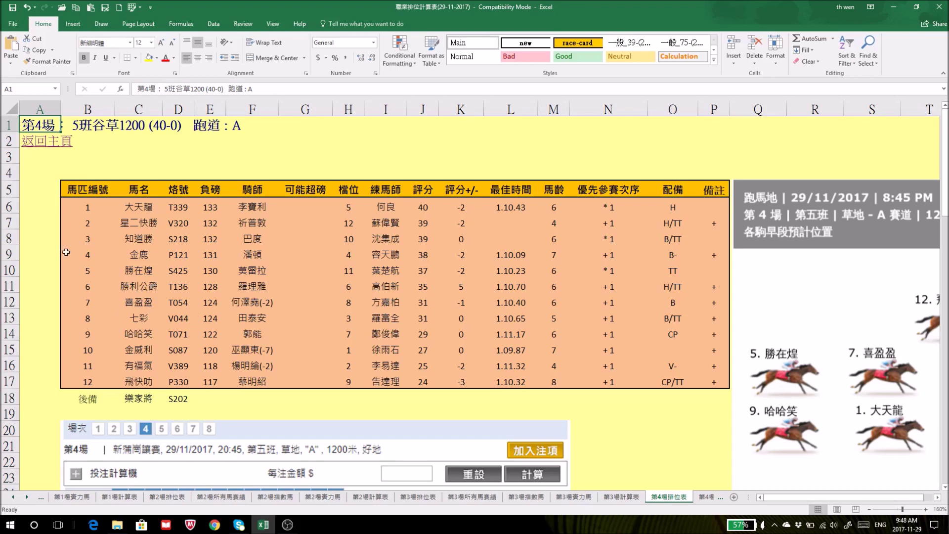
{"action": "left_click", "coordinate": [42, 142]}
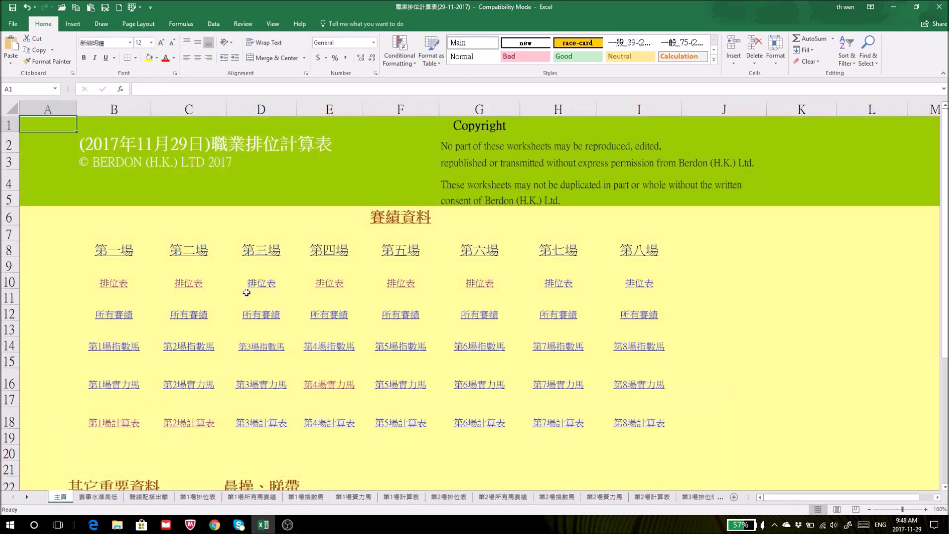
Step: Review the 第2場實力馬 sheet and the pivot tables in the 第2場計算表 sheet
{"action": "left_click", "coordinate": [190, 385]}
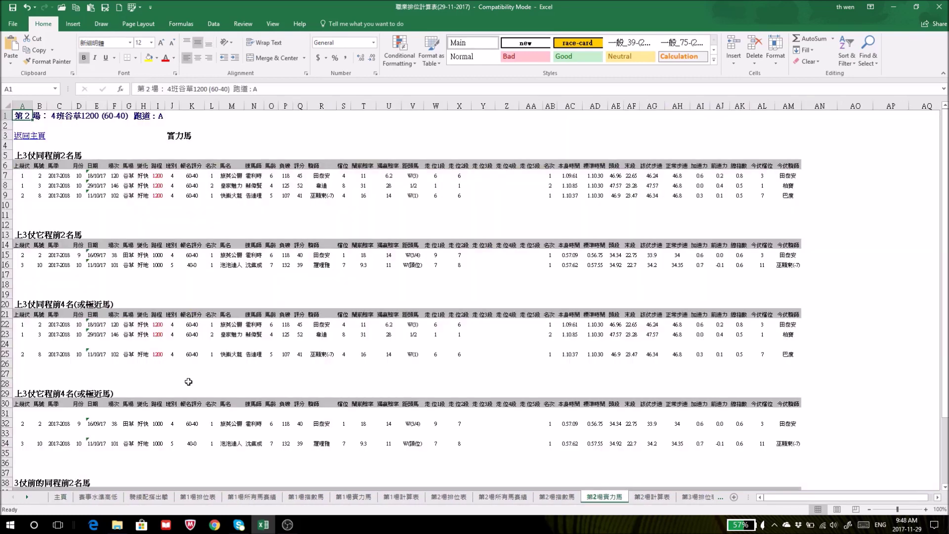
{"action": "left_click", "coordinate": [25, 136]}
{"action": "left_click", "coordinate": [191, 421]}
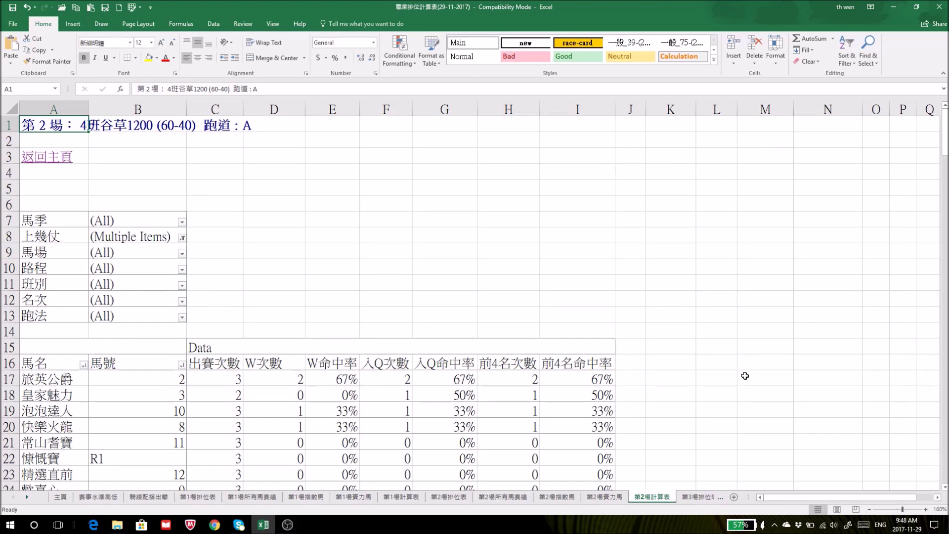
{"action": "scroll", "coordinate": [734, 376], "scroll_direction": "down", "scroll_amount": 4}
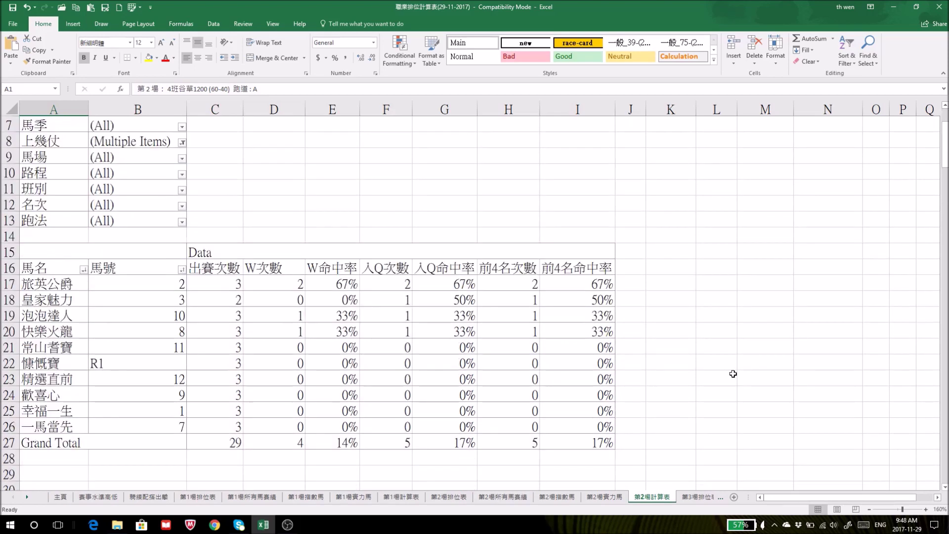
{"action": "scroll", "coordinate": [735, 372], "scroll_direction": "down", "scroll_amount": 4}
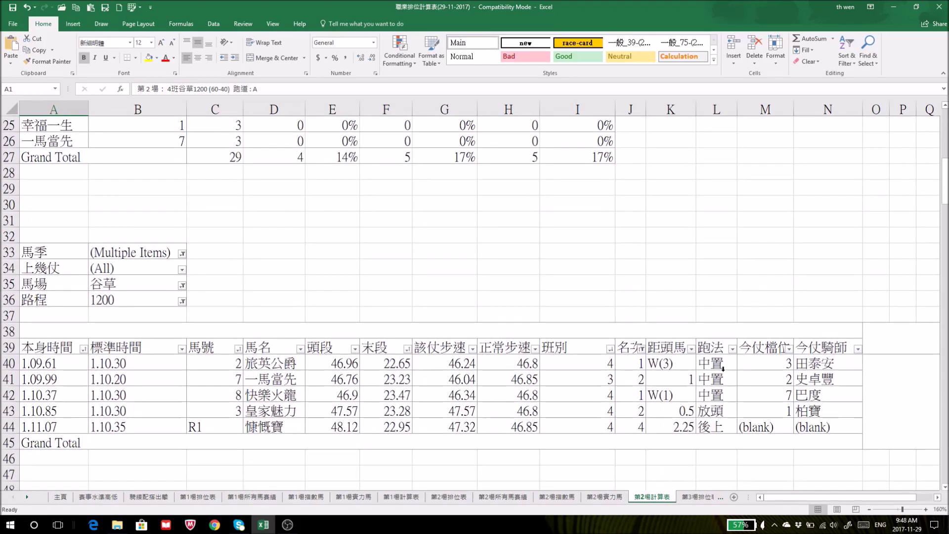
Step: Check the 馬季 and 上幾仗 filter choices of the second race's lower pivot table, and return to the main page
{"action": "left_click", "coordinate": [182, 253]}
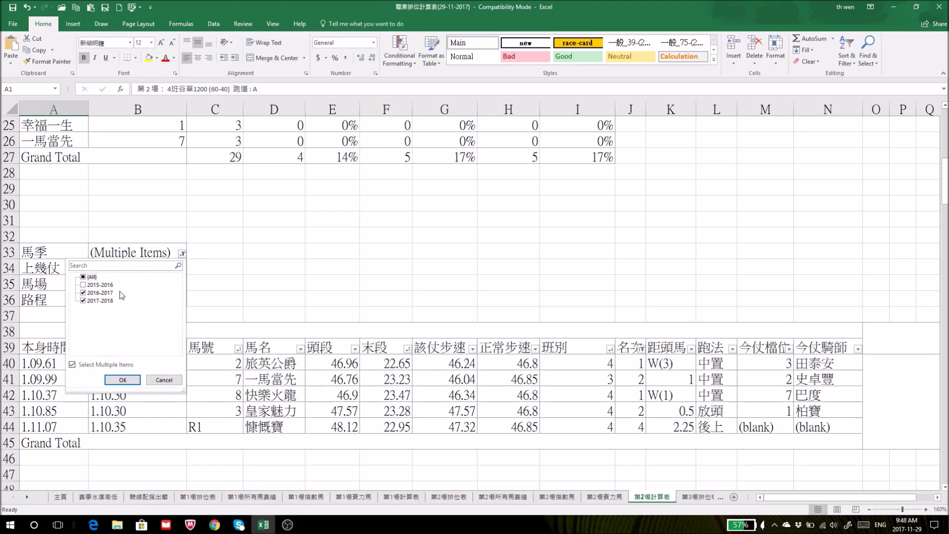
{"action": "left_click", "coordinate": [200, 272]}
{"action": "left_click", "coordinate": [182, 269]}
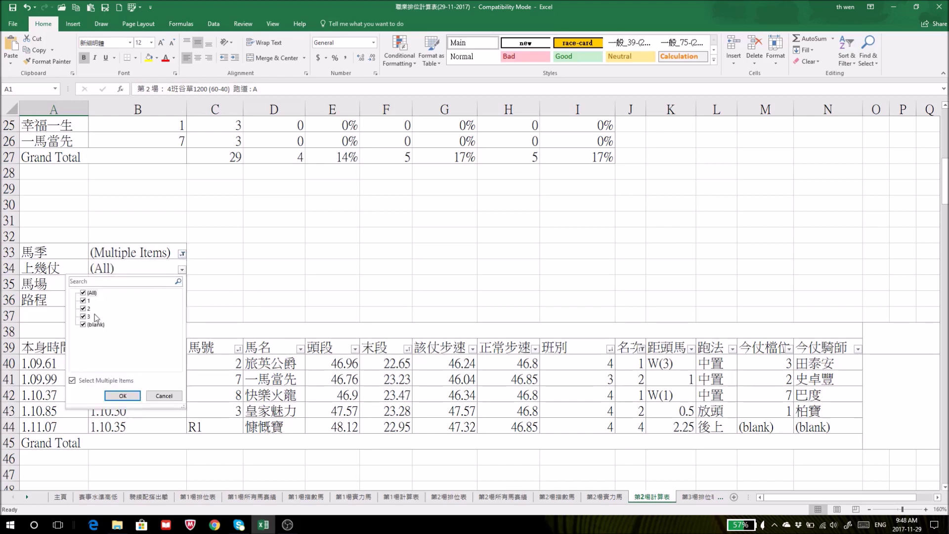
{"action": "left_click", "coordinate": [231, 292]}
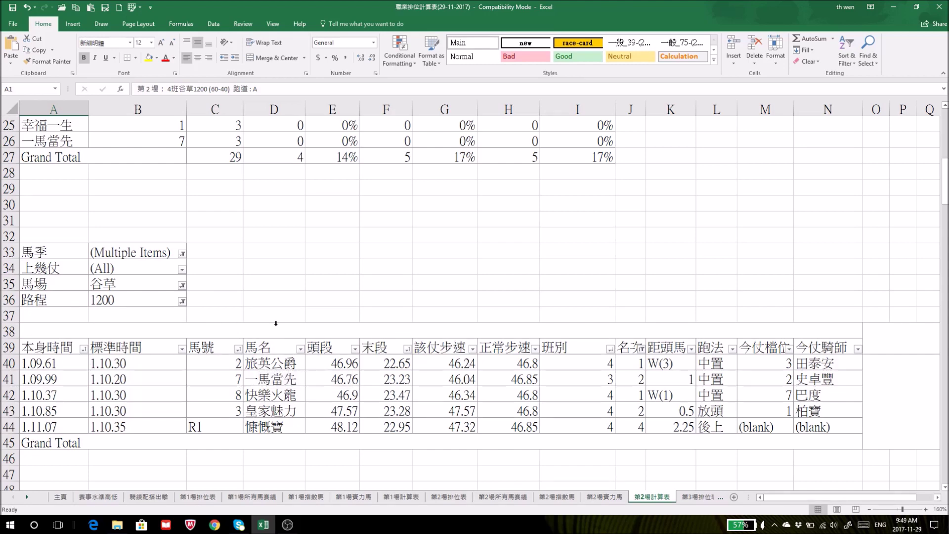
{"action": "scroll", "coordinate": [257, 294], "scroll_direction": "up", "scroll_amount": 4}
{"action": "scroll", "coordinate": [89, 146], "scroll_direction": "up", "scroll_amount": 4}
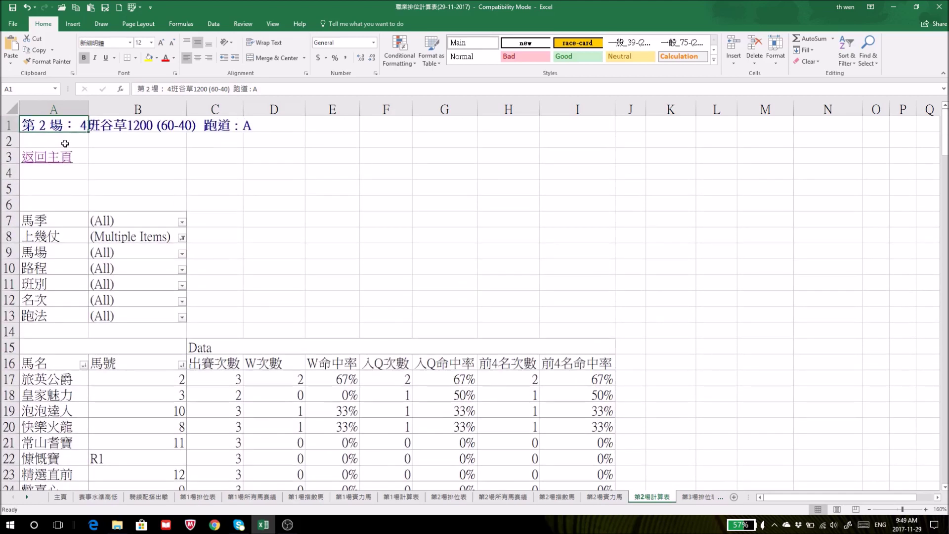
{"action": "left_click", "coordinate": [39, 156]}
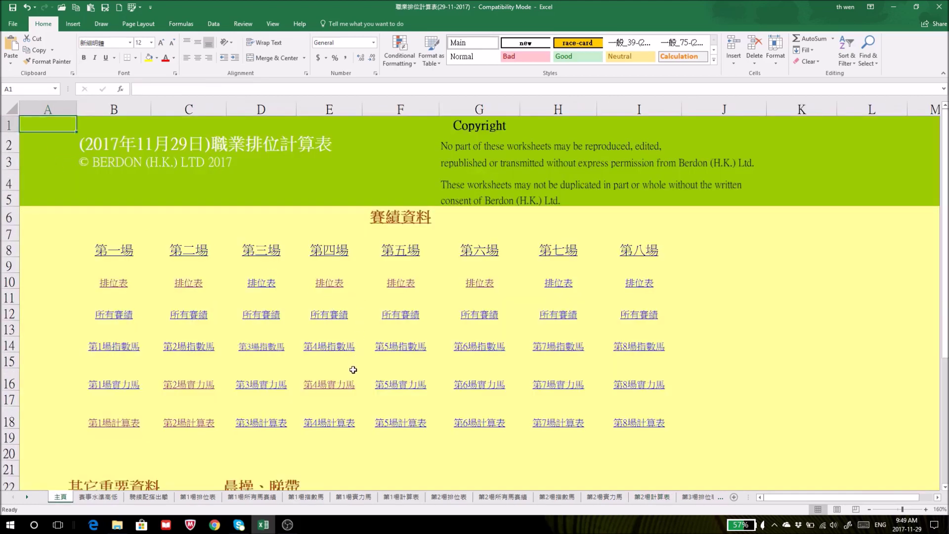
Step: Open the 第4場計算表 sheet and enlarge it to 160%
{"action": "left_click", "coordinate": [329, 421]}
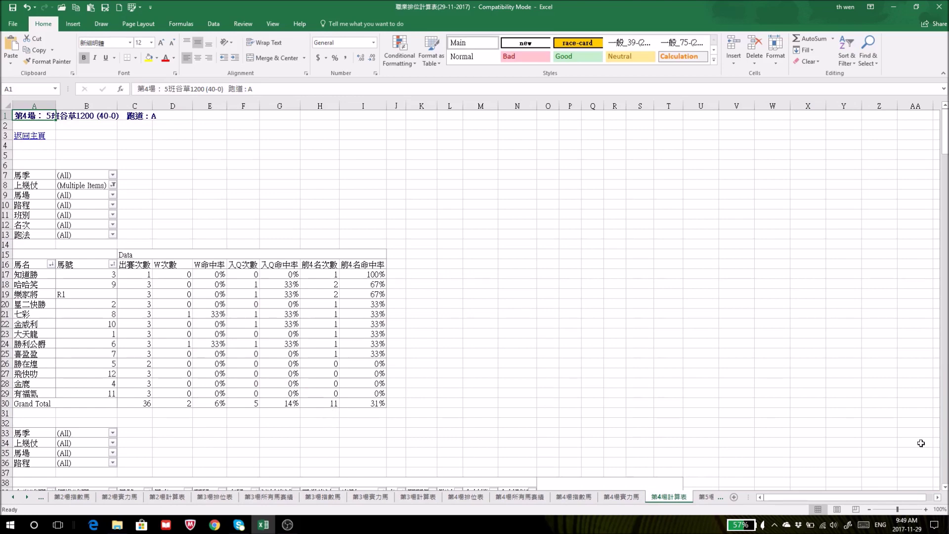
{"action": "left_click", "coordinate": [926, 509]}
{"action": "left_click", "coordinate": [926, 509]}
{"action": "left_click", "coordinate": [926, 509]}
{"action": "left_click", "coordinate": [925, 509]}
{"action": "left_click", "coordinate": [925, 509]}
{"action": "left_click", "coordinate": [925, 509]}
{"action": "scroll", "coordinate": [370, 334], "scroll_direction": "down", "scroll_amount": 11}
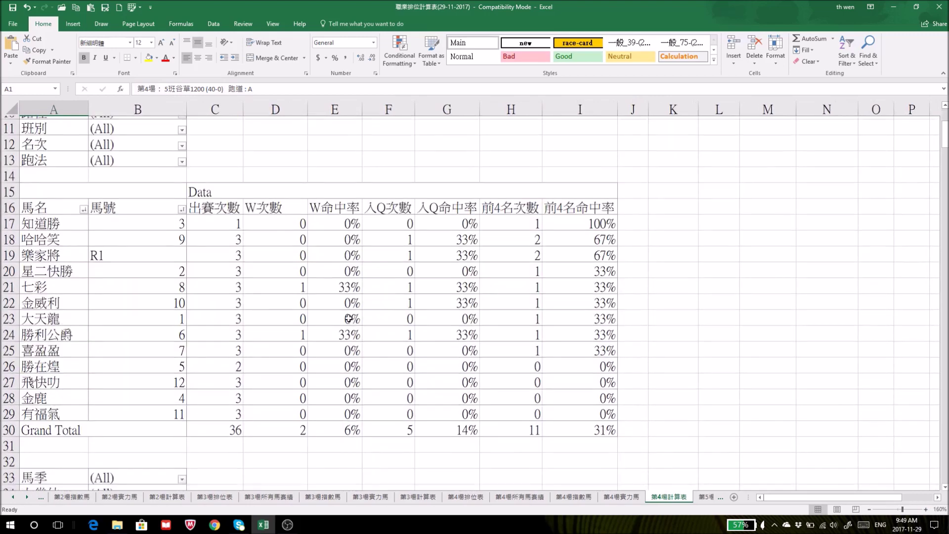
{"action": "scroll", "coordinate": [289, 290], "scroll_direction": "up", "scroll_amount": 3}
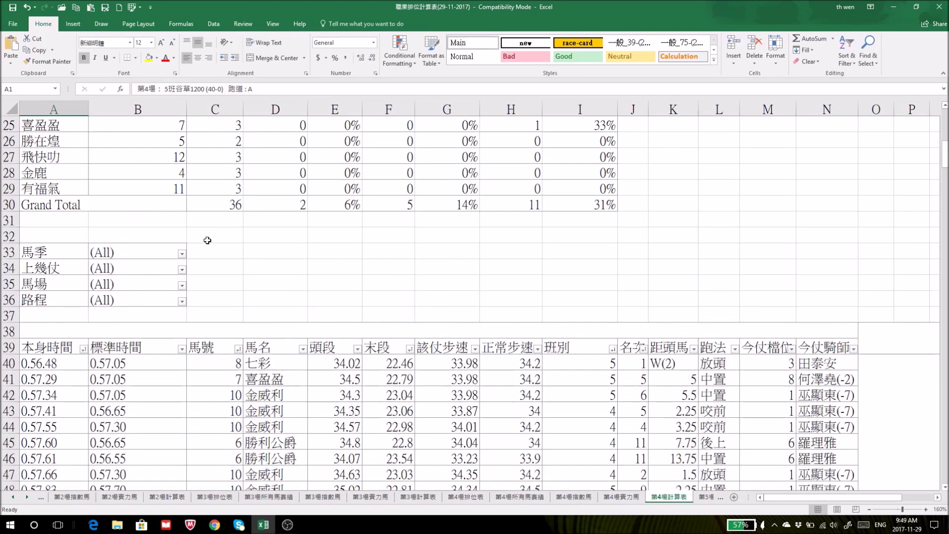
Step: In the lower pivot table, exclude 2015-2016 from the 馬季 filter and allow multiple items in 上幾仗 with everything selected
{"action": "left_click", "coordinate": [182, 254]}
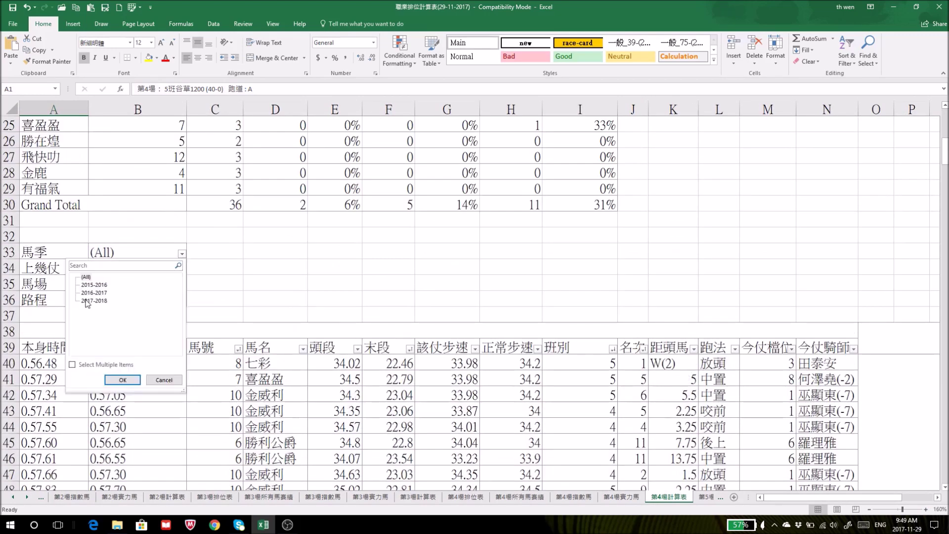
{"action": "left_click", "coordinate": [94, 285]}
{"action": "left_click", "coordinate": [121, 379]}
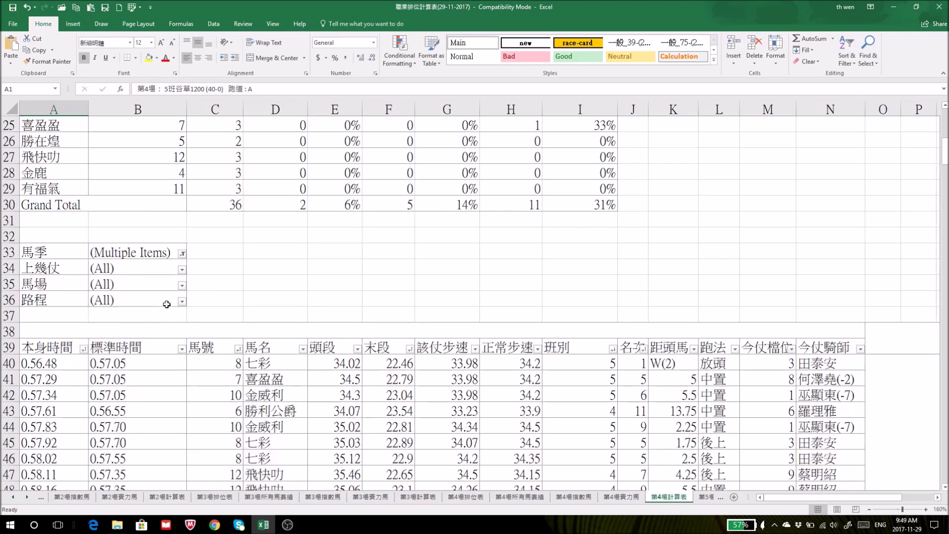
{"action": "left_click", "coordinate": [181, 270]}
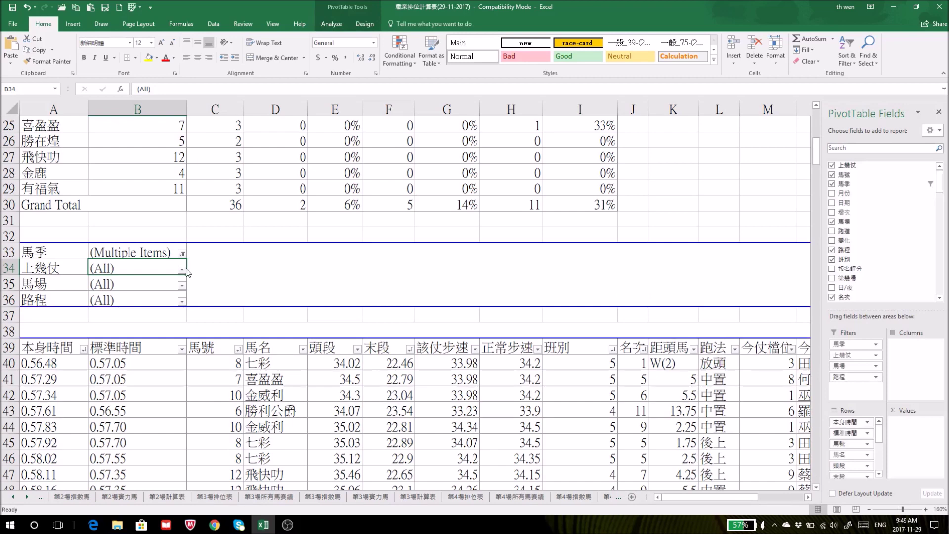
{"action": "left_click", "coordinate": [184, 270]}
{"action": "left_click", "coordinate": [73, 380]}
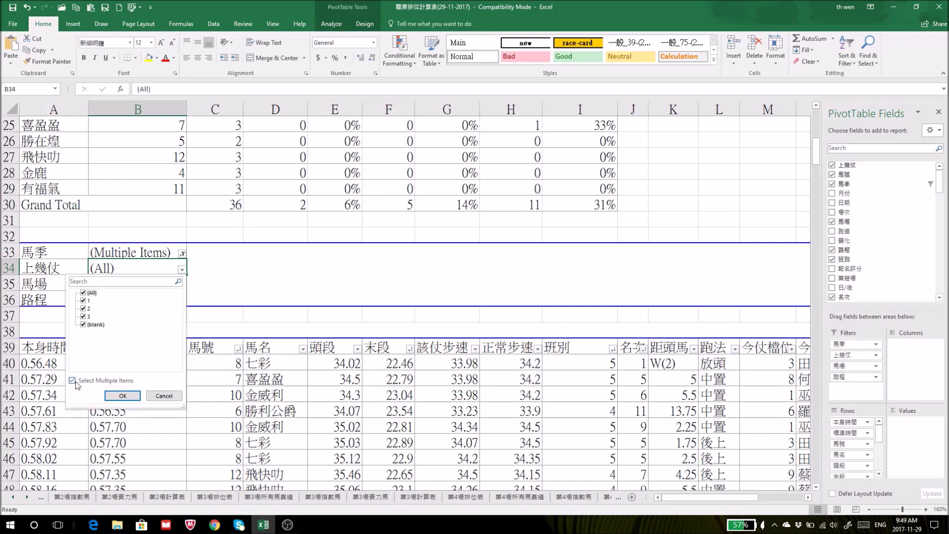
{"action": "left_click", "coordinate": [123, 395]}
Step: Restrict the lower pivot table's 馬場 filter to 谷草 only
{"action": "left_click", "coordinate": [182, 285]}
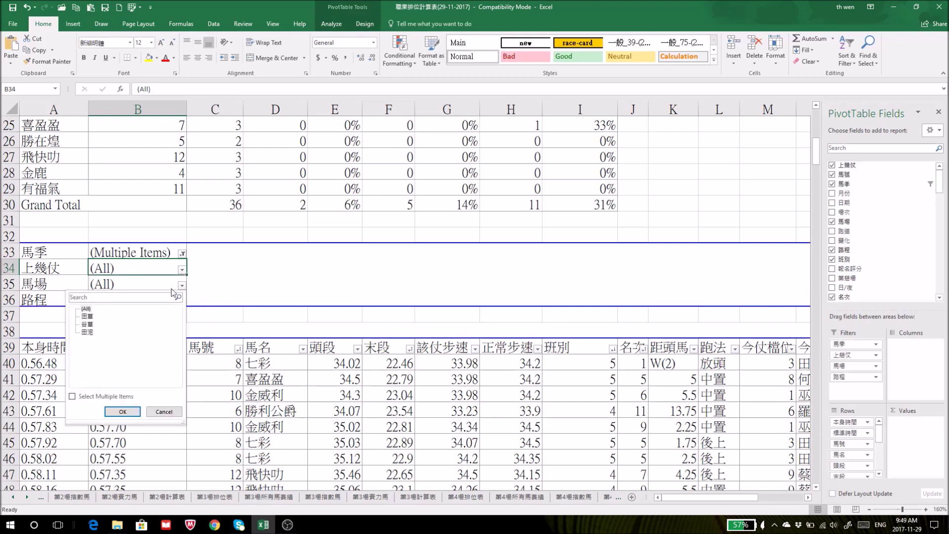
{"action": "left_click", "coordinate": [73, 396]}
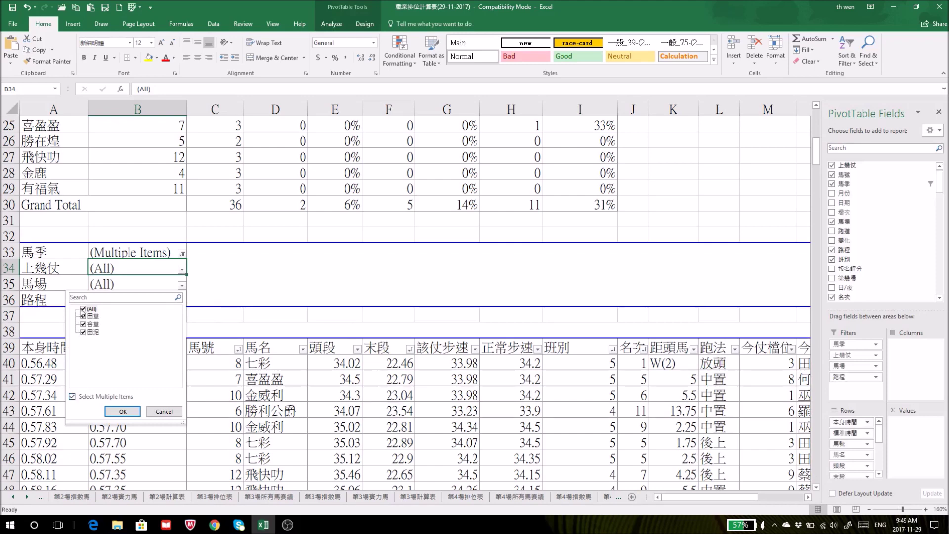
{"action": "left_click", "coordinate": [83, 309]}
{"action": "left_click", "coordinate": [83, 325]}
{"action": "left_click", "coordinate": [123, 412]}
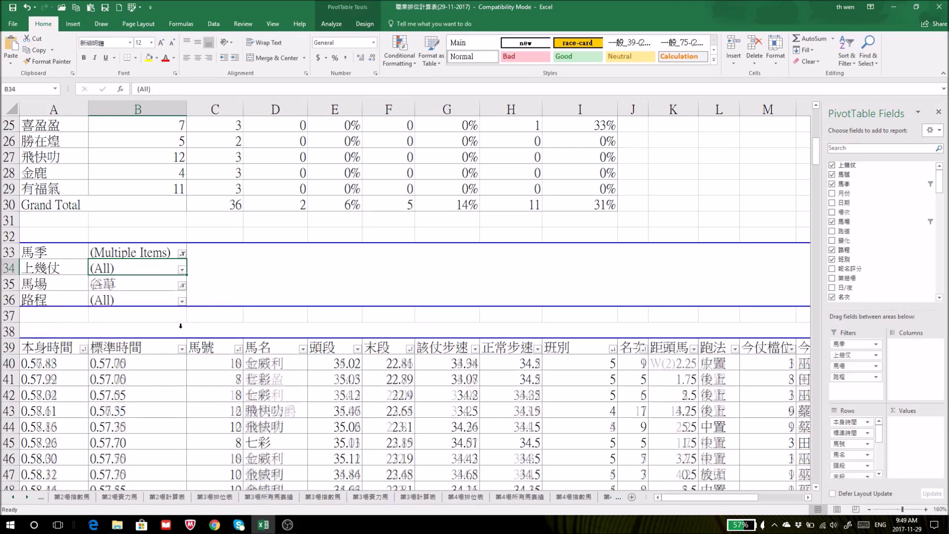
Step: Restrict the lower pivot table's 路程 filter to 1200 only
{"action": "left_click", "coordinate": [182, 301]}
{"action": "left_click", "coordinate": [72, 412]}
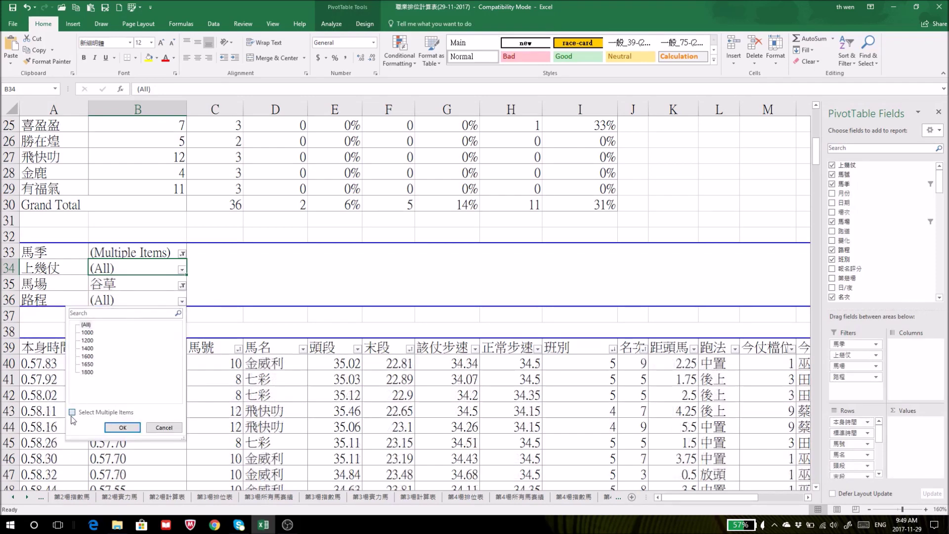
{"action": "left_click", "coordinate": [83, 324]}
{"action": "left_click", "coordinate": [83, 340]}
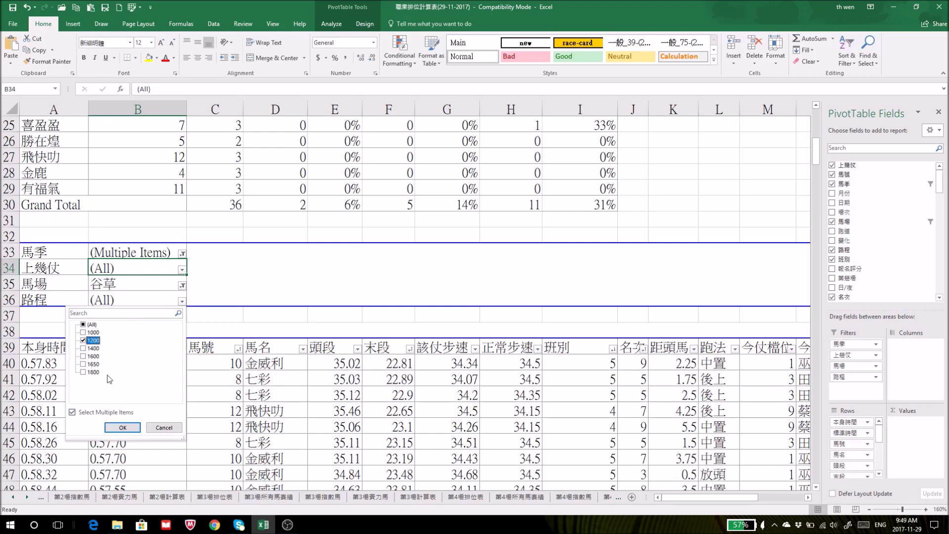
{"action": "left_click", "coordinate": [123, 427]}
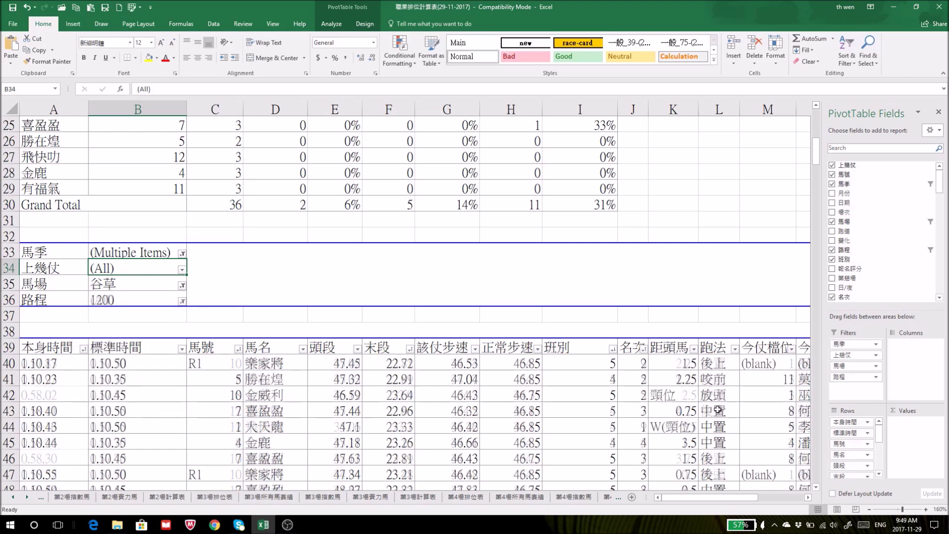
Step: Filter the 名次 column of the lower pivot table to finishing positions 1, 2, 3 and 4
{"action": "left_click", "coordinate": [645, 349]}
{"action": "left_click", "coordinate": [545, 240]}
{"action": "left_click", "coordinate": [545, 247]}
{"action": "left_click", "coordinate": [545, 255]}
{"action": "left_click", "coordinate": [546, 263]}
{"action": "left_click", "coordinate": [546, 271]}
{"action": "left_click", "coordinate": [584, 331]}
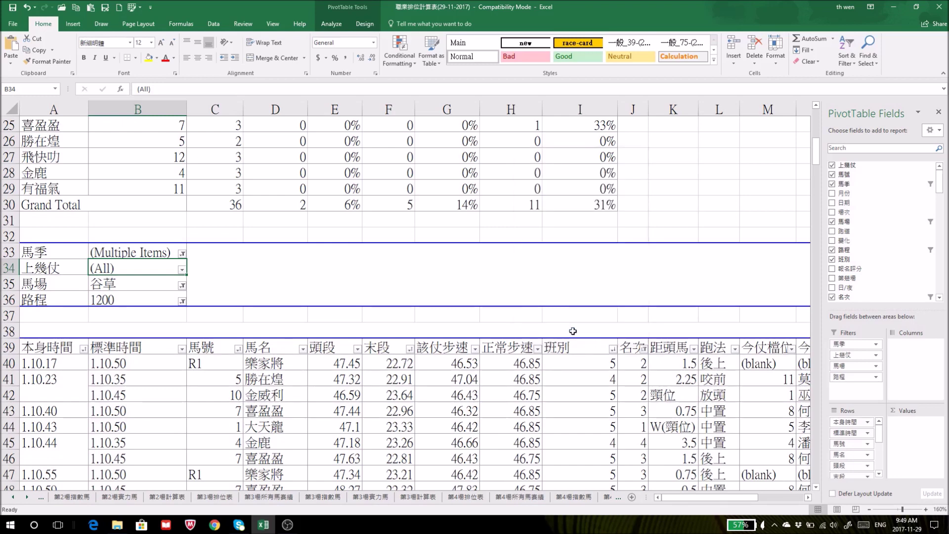
Step: Exclude the reserve horse R1 from the lower pivot table through the 馬號 column filter
{"action": "scroll", "coordinate": [299, 313], "scroll_direction": "down", "scroll_amount": 2}
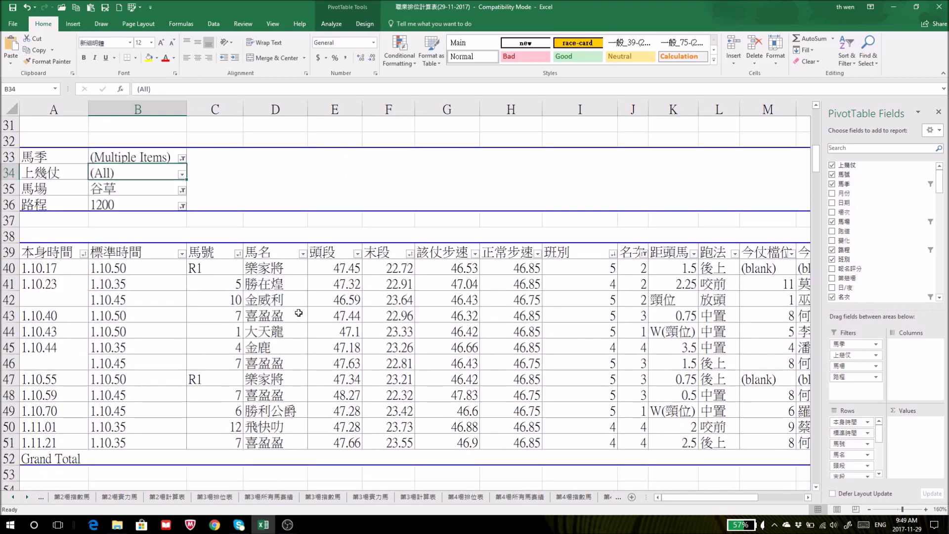
{"action": "left_click", "coordinate": [237, 254]}
{"action": "scroll", "coordinate": [241, 363], "scroll_direction": "down", "scroll_amount": 3}
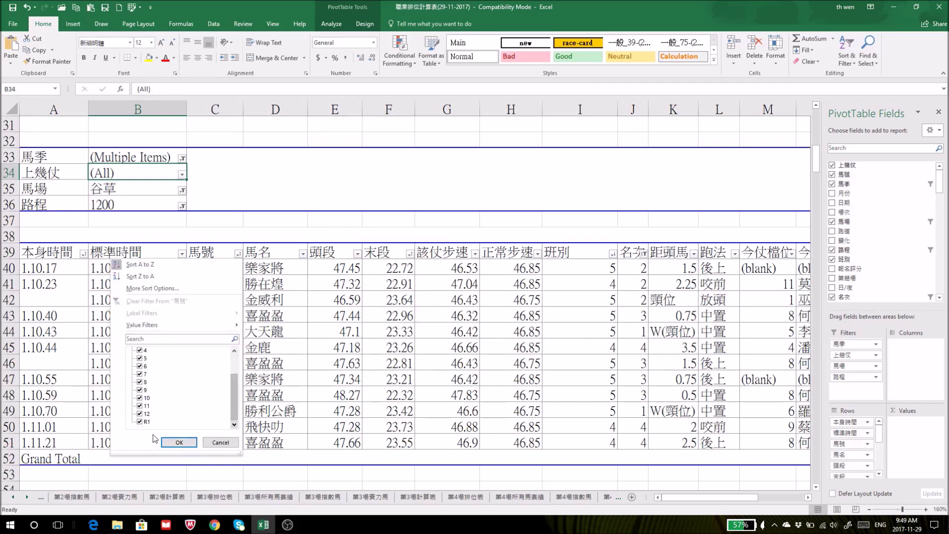
{"action": "left_click", "coordinate": [179, 442]}
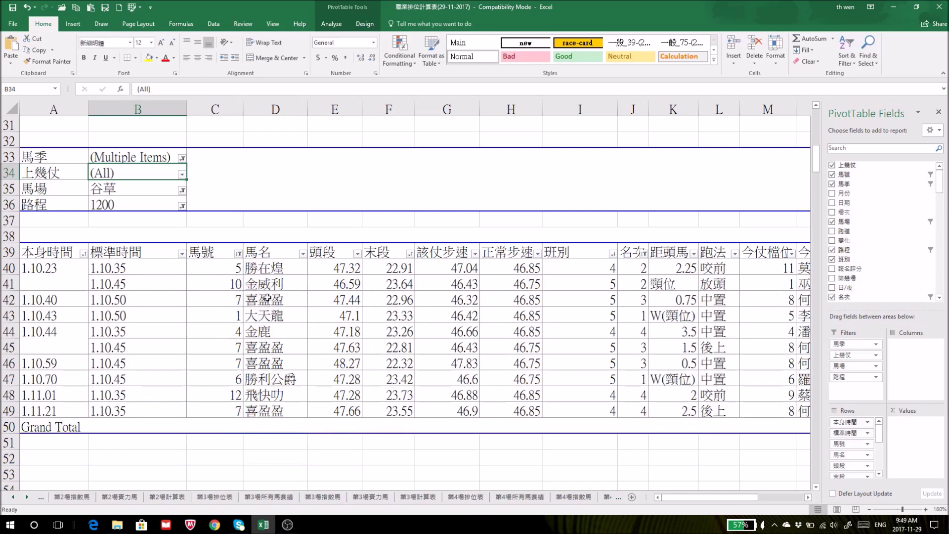
Step: Go back through the main page to the second race's 排位表 and examine its race results and 派彩 payouts
{"action": "scroll", "coordinate": [264, 295], "scroll_direction": "up", "scroll_amount": 6}
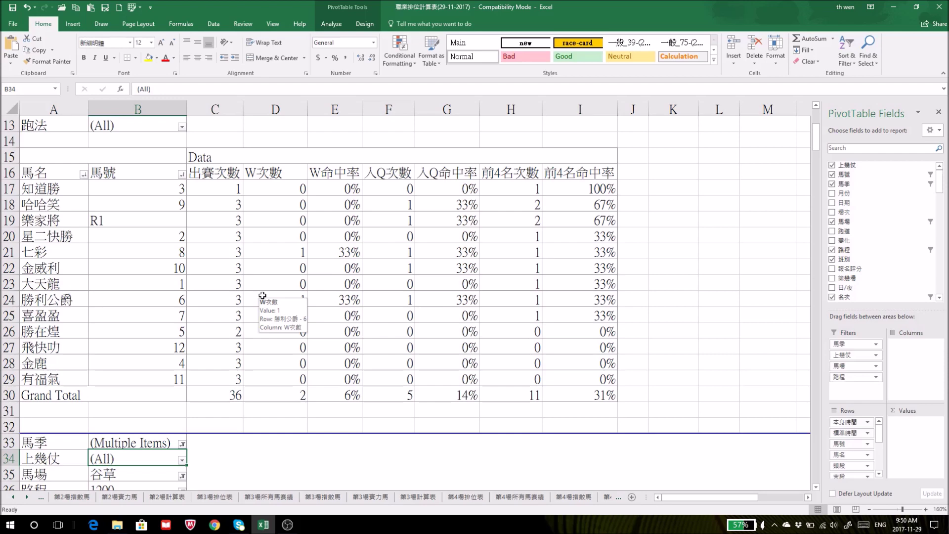
{"action": "scroll", "coordinate": [47, 182], "scroll_direction": "up", "scroll_amount": 4}
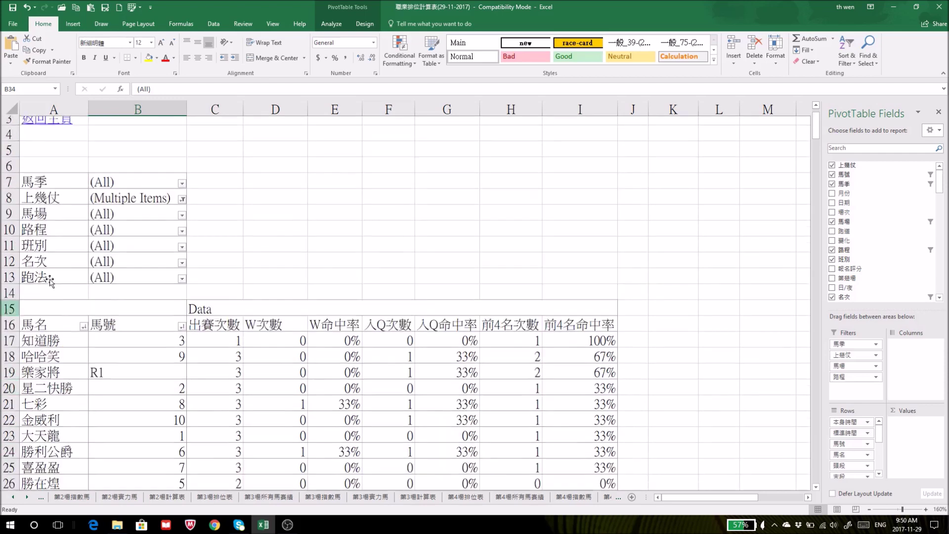
{"action": "left_click", "coordinate": [39, 160]}
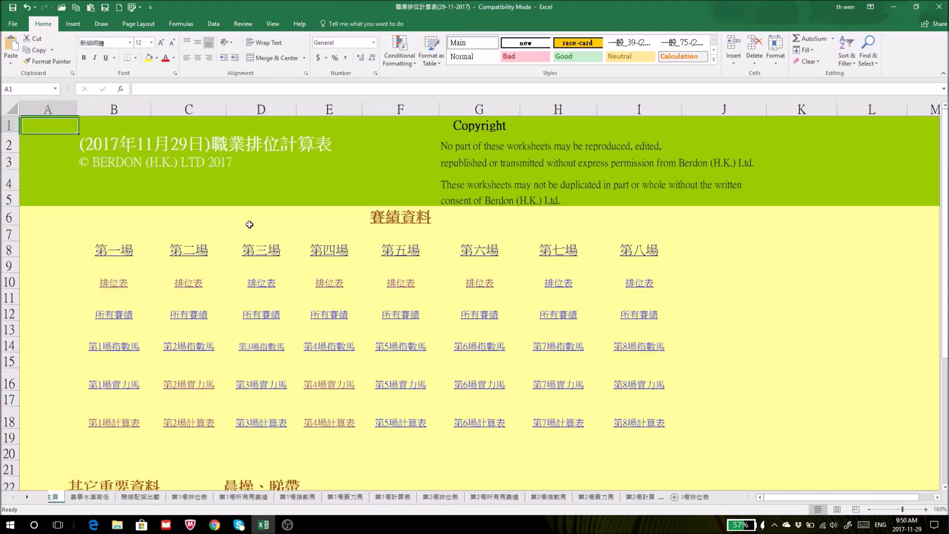
{"action": "left_click", "coordinate": [188, 283]}
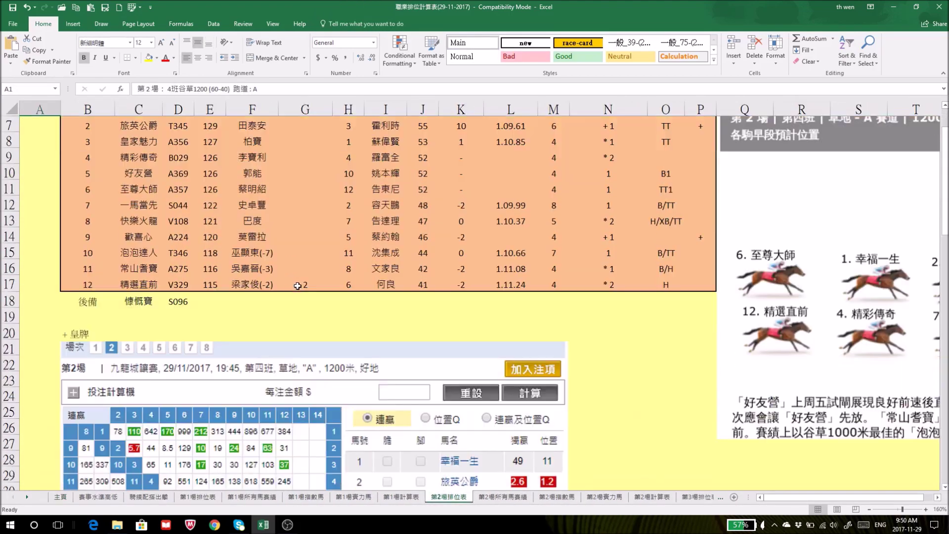
{"action": "scroll", "coordinate": [294, 291], "scroll_direction": "down", "scroll_amount": 7}
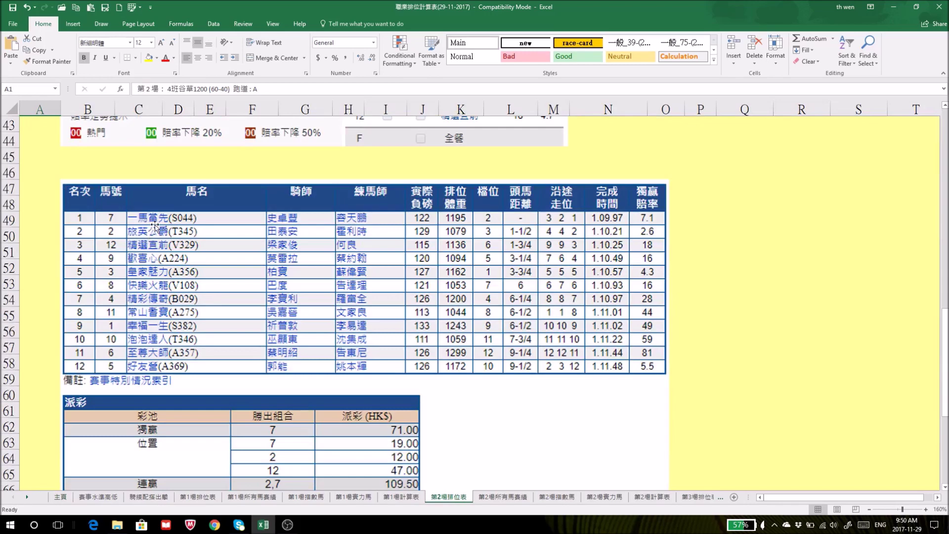
{"action": "scroll", "coordinate": [535, 356], "scroll_direction": "down", "scroll_amount": 3}
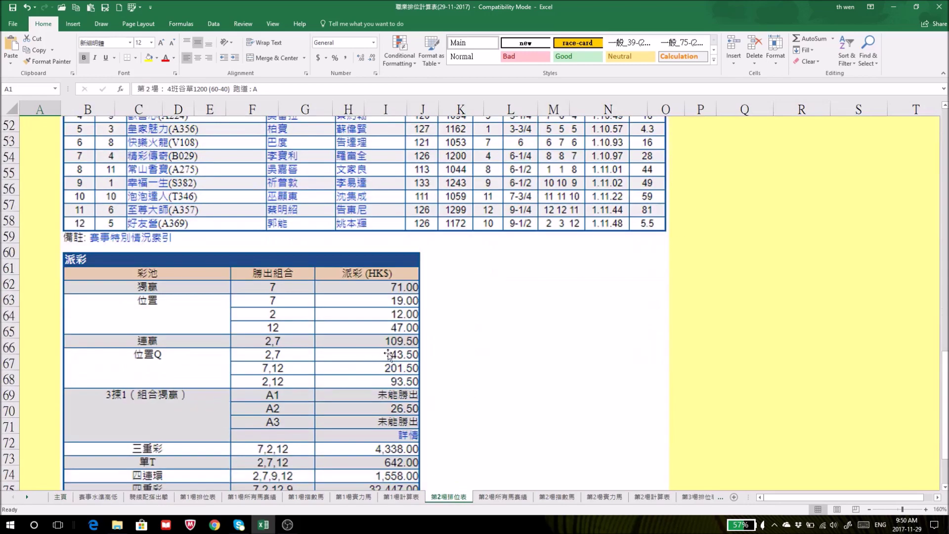
Step: Go back through the main page to the fourth race's 排位表 and examine its race results and 派彩 payouts
{"action": "scroll", "coordinate": [482, 346], "scroll_direction": "up", "scroll_amount": 13}
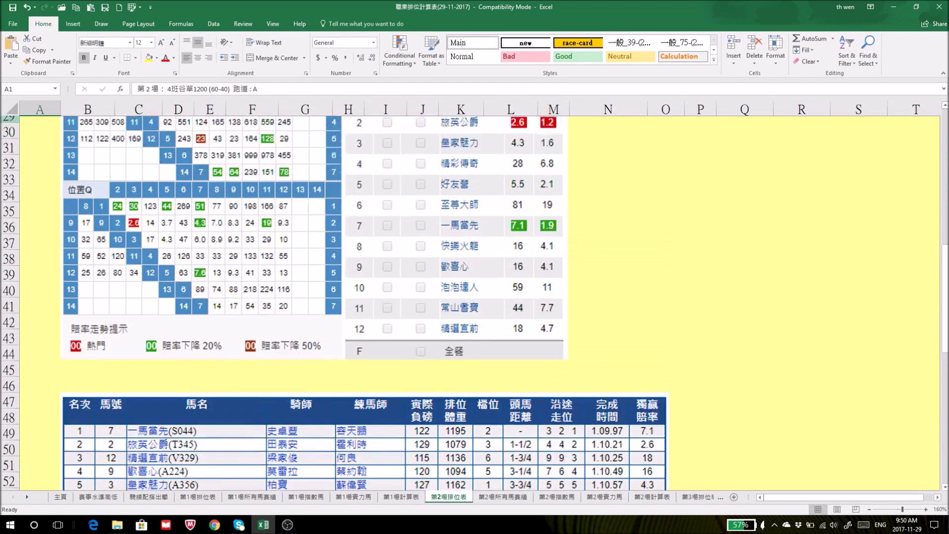
{"action": "scroll", "coordinate": [30, 139], "scroll_direction": "up", "scroll_amount": 4}
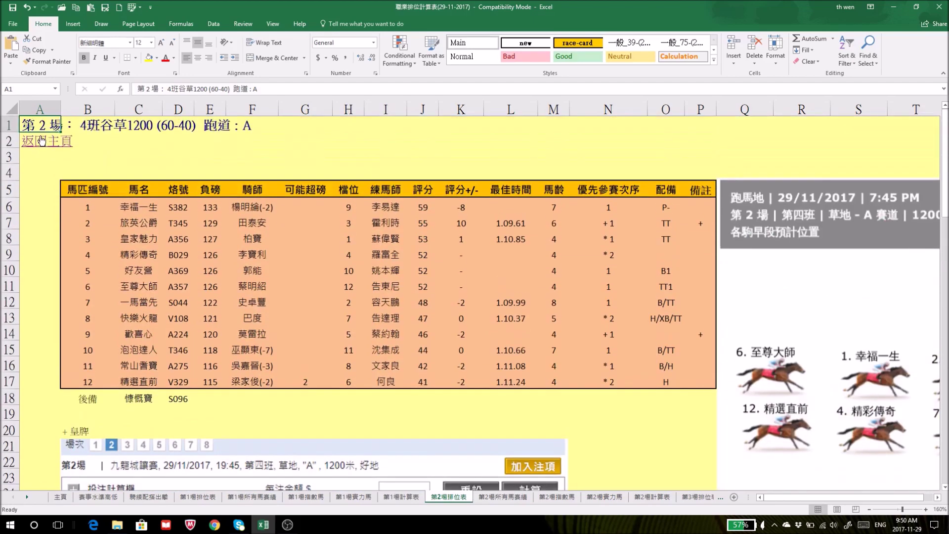
{"action": "left_click", "coordinate": [42, 141]}
{"action": "left_click", "coordinate": [329, 282]}
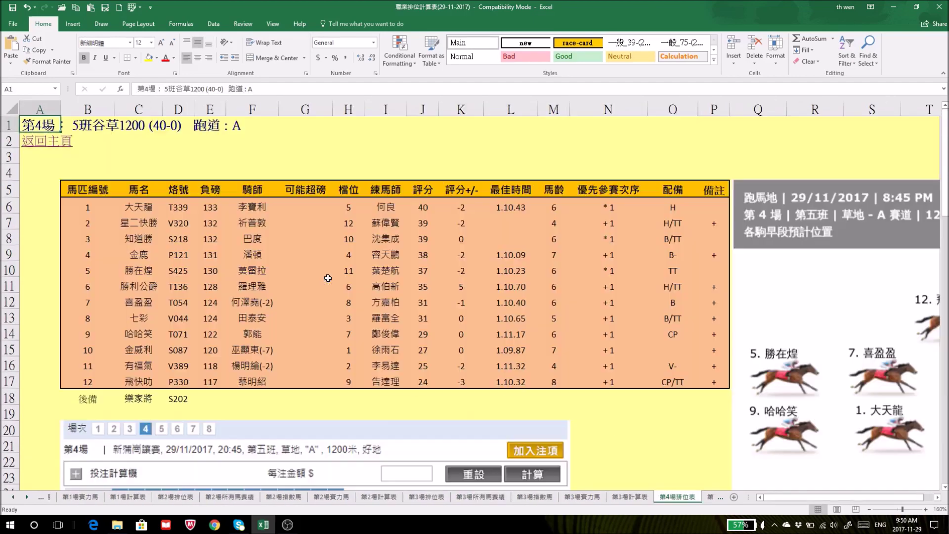
{"action": "scroll", "coordinate": [618, 322], "scroll_direction": "down", "scroll_amount": 1}
{"action": "scroll", "coordinate": [618, 321], "scroll_direction": "down", "scroll_amount": 13}
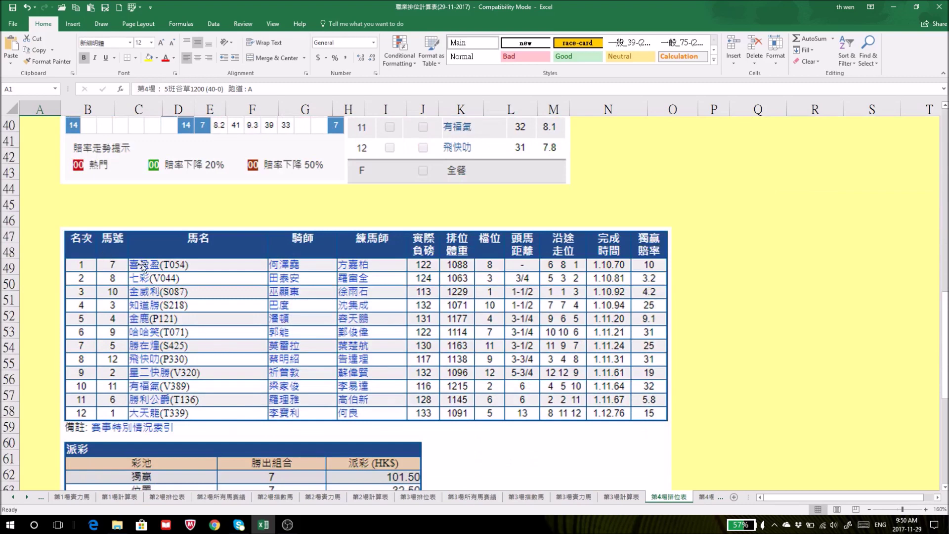
{"action": "scroll", "coordinate": [336, 374], "scroll_direction": "down", "scroll_amount": 4}
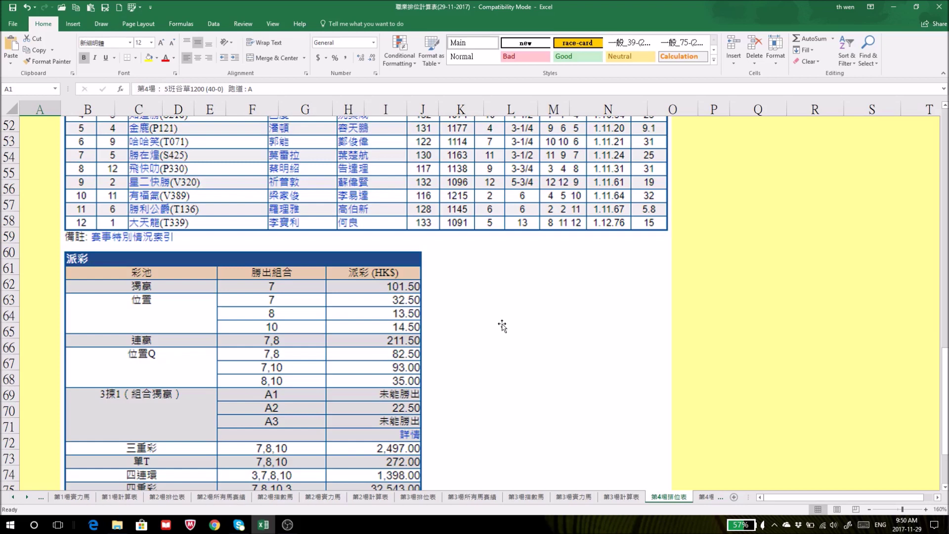
{"action": "scroll", "coordinate": [429, 328], "scroll_direction": "down", "scroll_amount": 2}
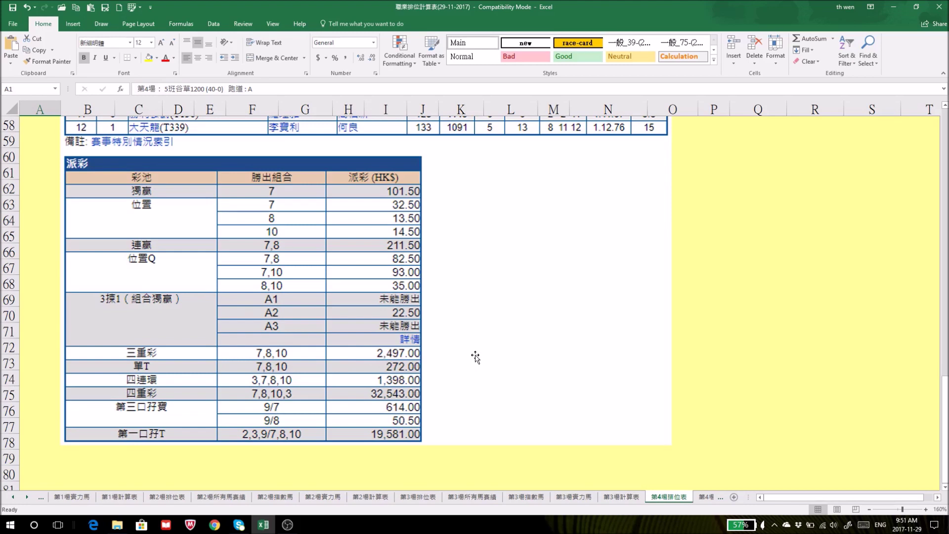
{"action": "scroll", "coordinate": [465, 356], "scroll_direction": "up", "scroll_amount": 2}
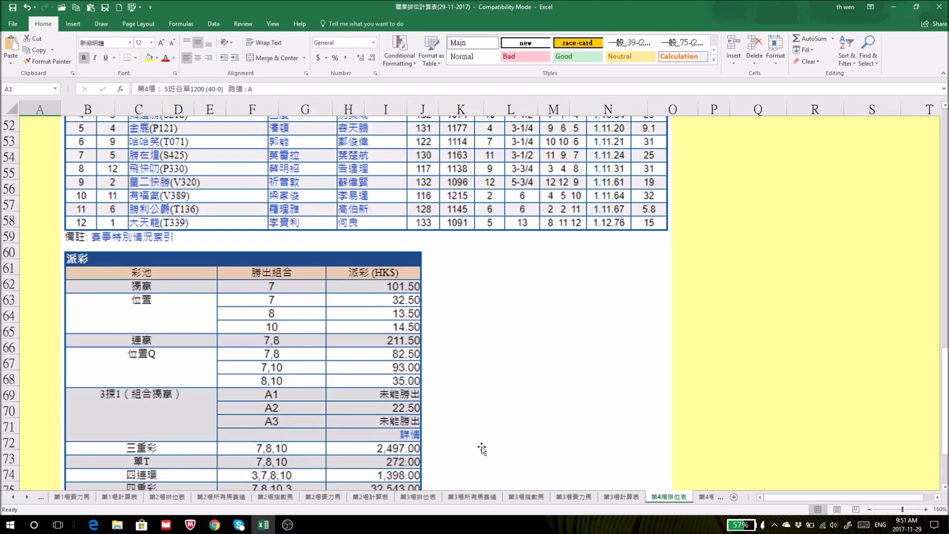
{"action": "scroll", "coordinate": [483, 442], "scroll_direction": "up", "scroll_amount": 3}
{"action": "scroll", "coordinate": [483, 443], "scroll_direction": "up", "scroll_amount": 3}
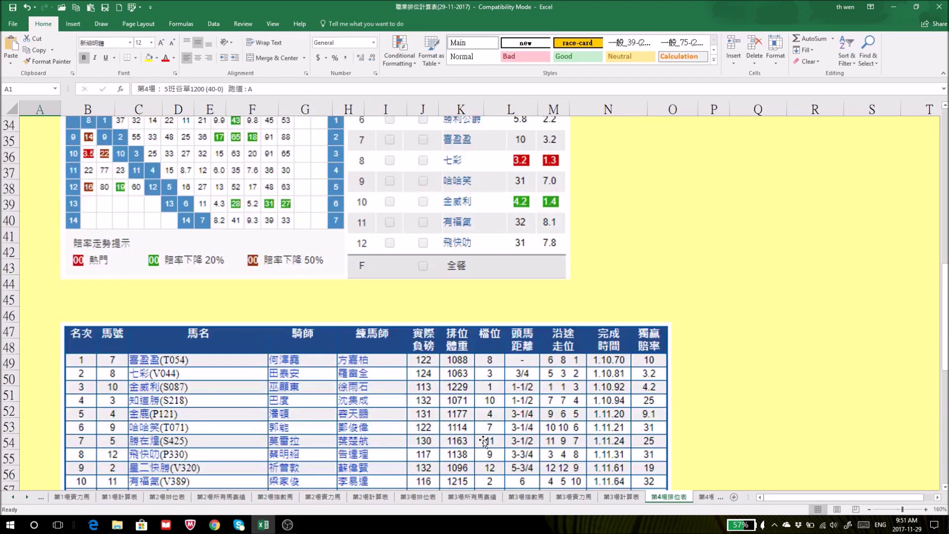
{"action": "scroll", "coordinate": [534, 416], "scroll_direction": "down", "scroll_amount": 2}
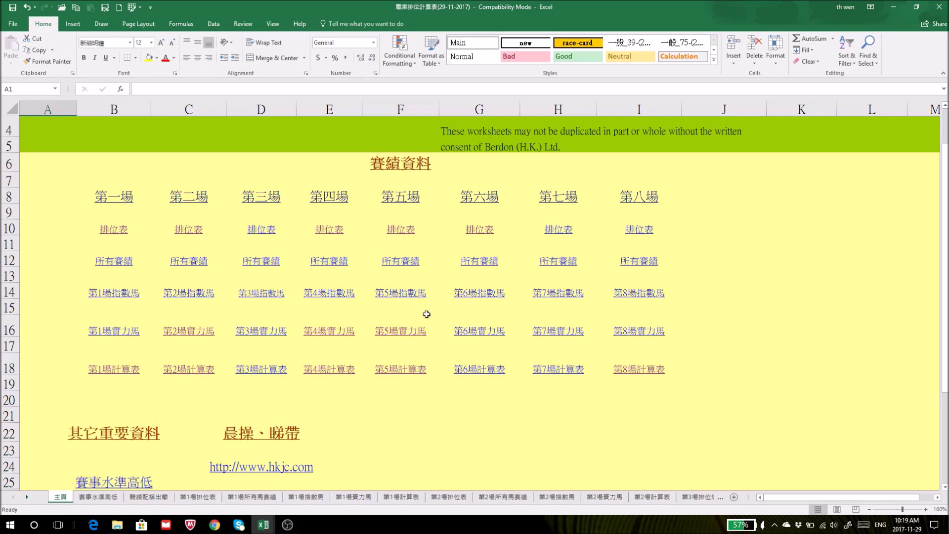
Step: Open the fifth race's 計算表 from the main page and check the 上幾仗 and 名次 filters of its lower pivot table
{"action": "left_click", "coordinate": [405, 370]}
{"action": "scroll", "coordinate": [413, 357], "scroll_direction": "down", "scroll_amount": 7}
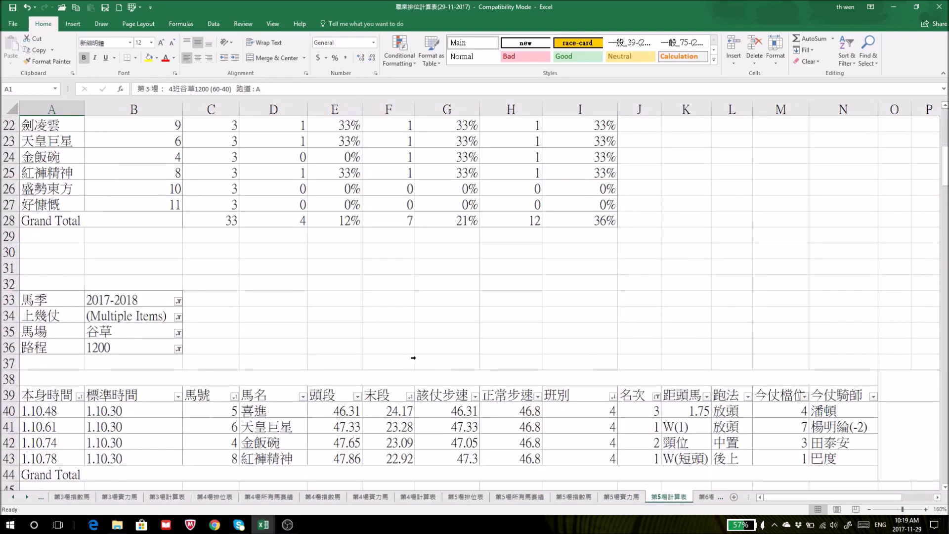
{"action": "scroll", "coordinate": [413, 357], "scroll_direction": "down", "scroll_amount": 2}
{"action": "left_click", "coordinate": [177, 221]}
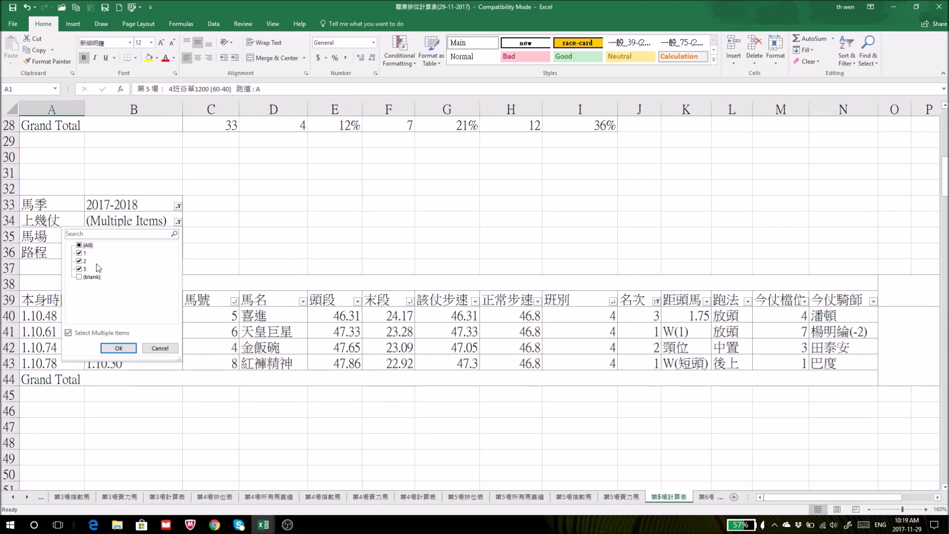
{"action": "key", "text": "Escape"}
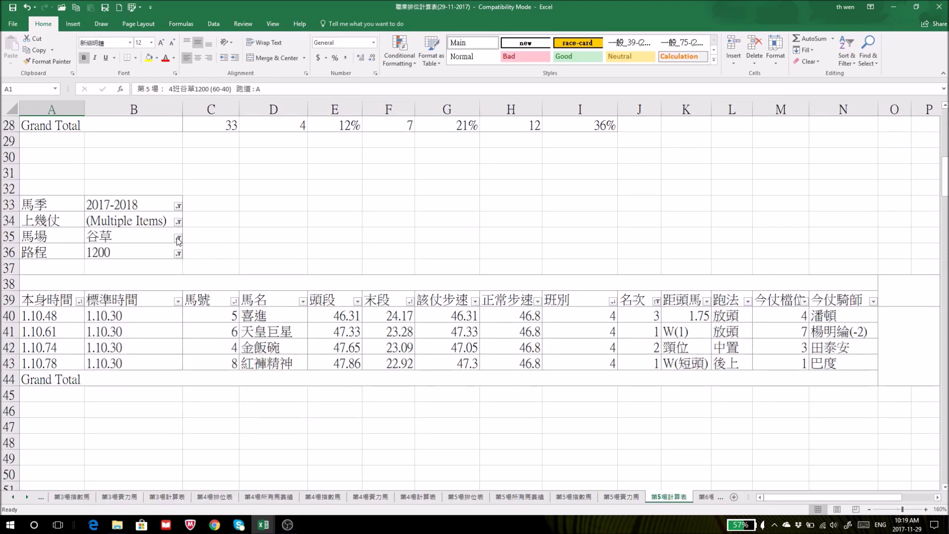
{"action": "left_click", "coordinate": [243, 254]}
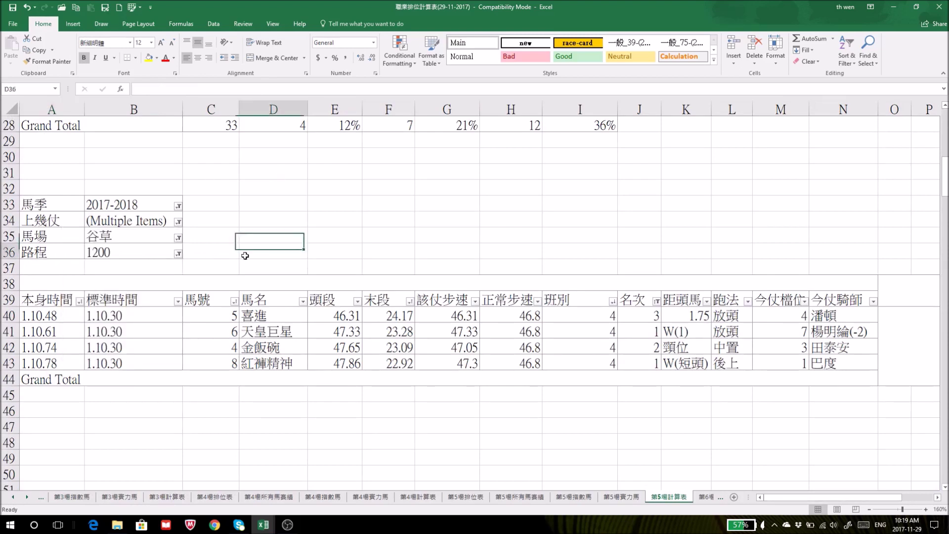
{"action": "left_click", "coordinate": [657, 302]}
{"action": "left_click", "coordinate": [574, 414]}
{"action": "left_click", "coordinate": [596, 489]}
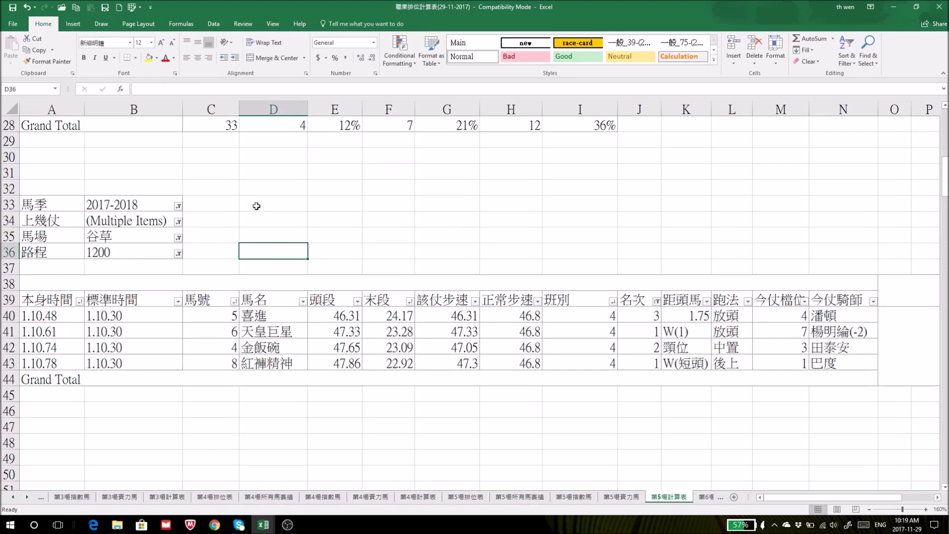
Step: Add the 2016-2017 season to the 馬季 filter of the fifth race's lower pivot table
{"action": "left_click", "coordinate": [179, 207]}
{"action": "left_click", "coordinate": [178, 205]}
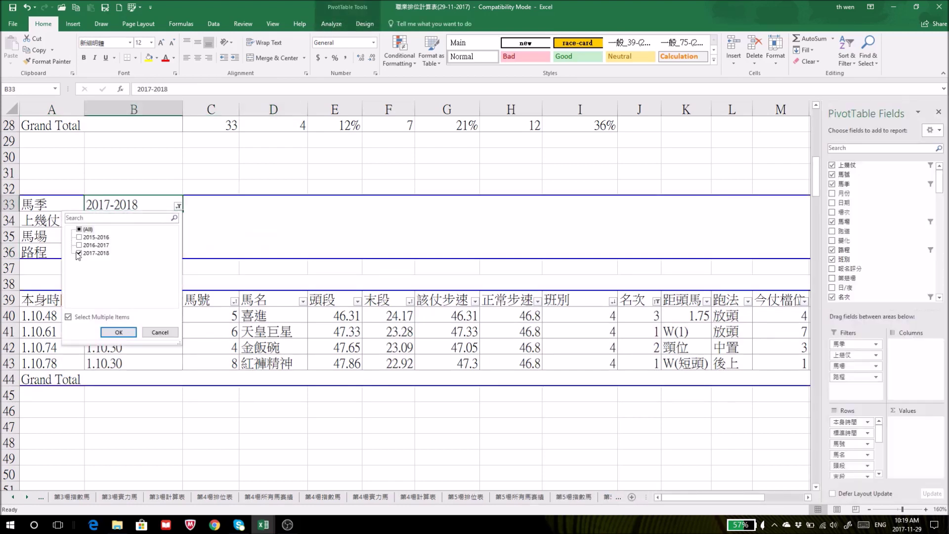
{"action": "left_click", "coordinate": [79, 245]}
{"action": "left_click", "coordinate": [115, 332]}
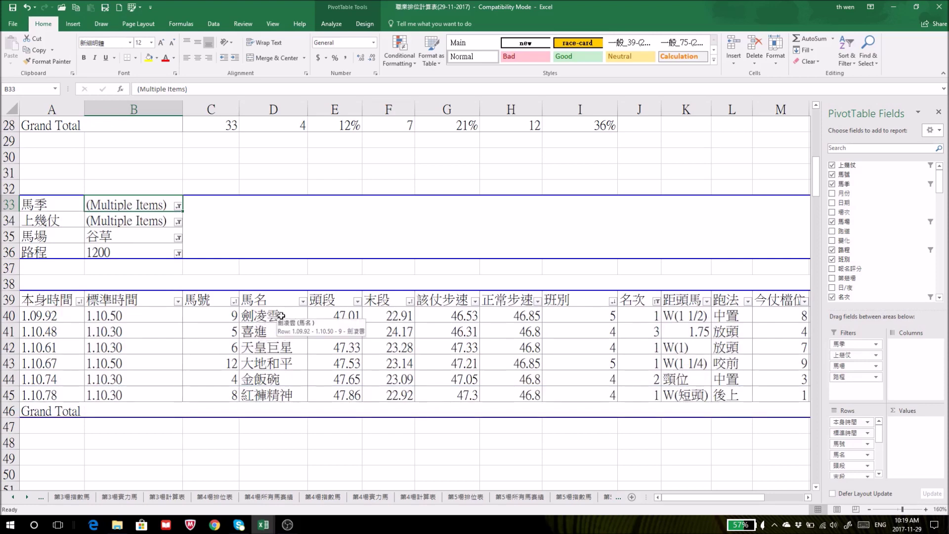
Step: Restrict the fifth race's 馬季 filter to 2017-2018 only and select the row of the horse 喜進
{"action": "left_click", "coordinate": [176, 207]}
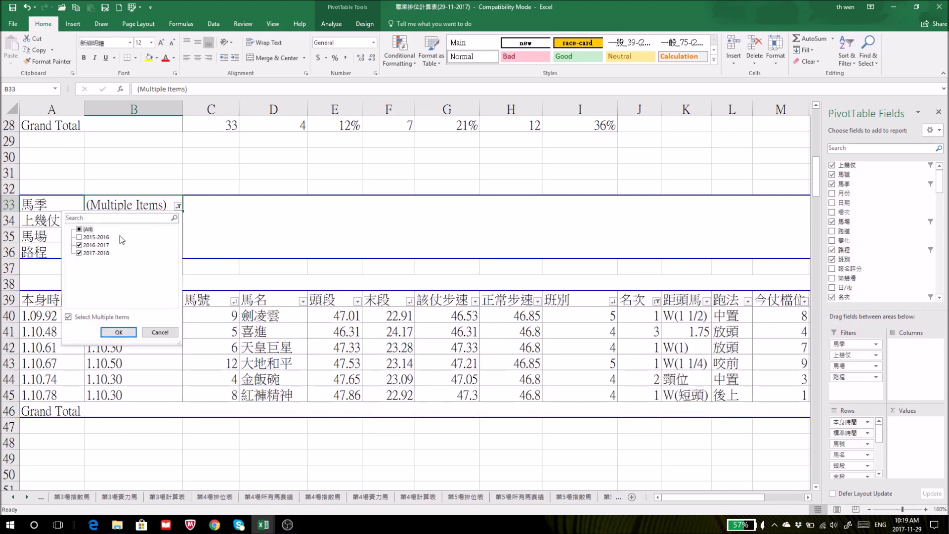
{"action": "left_click", "coordinate": [79, 245]}
{"action": "left_click", "coordinate": [118, 331]}
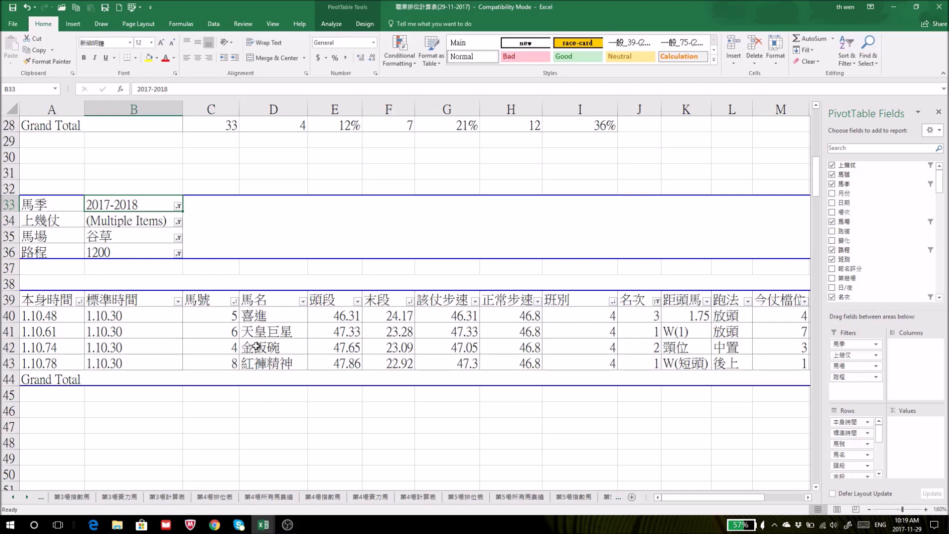
{"action": "mouse_move", "coordinate": [256, 347]}
{"action": "left_click", "coordinate": [31, 316]}
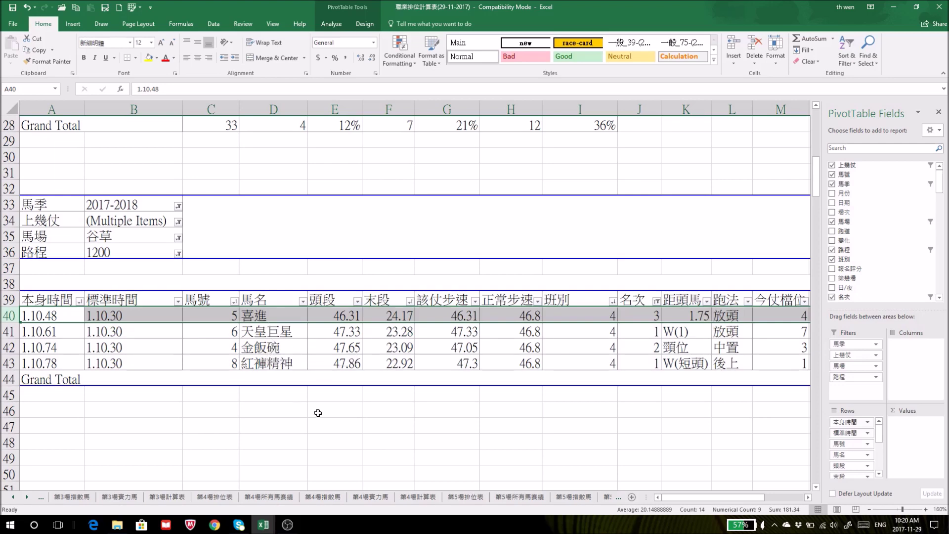
Step: Go back through the main page to the fourth race's 計算表 and check its lower pivot table's 上幾仗 and 馬季 filters
{"action": "scroll", "coordinate": [318, 412], "scroll_direction": "up", "scroll_amount": 9}
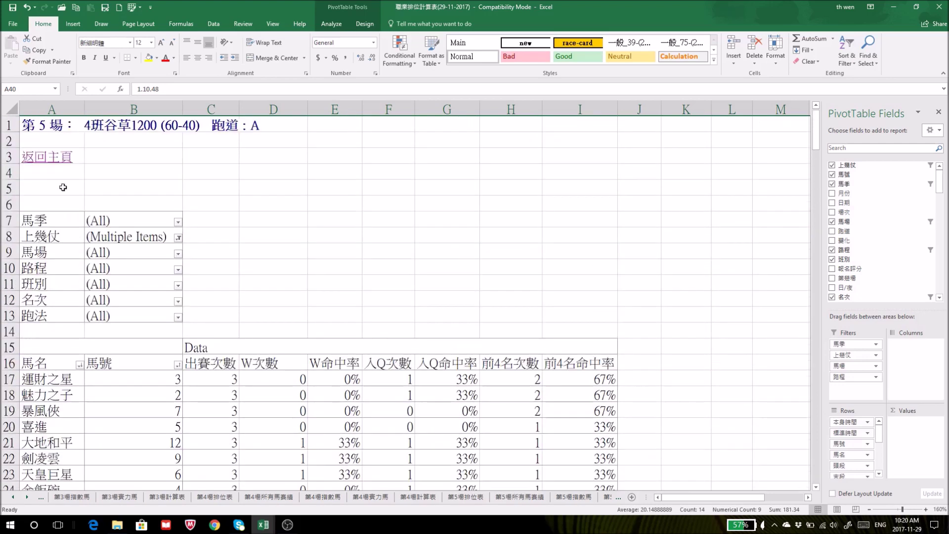
{"action": "left_click", "coordinate": [44, 157]}
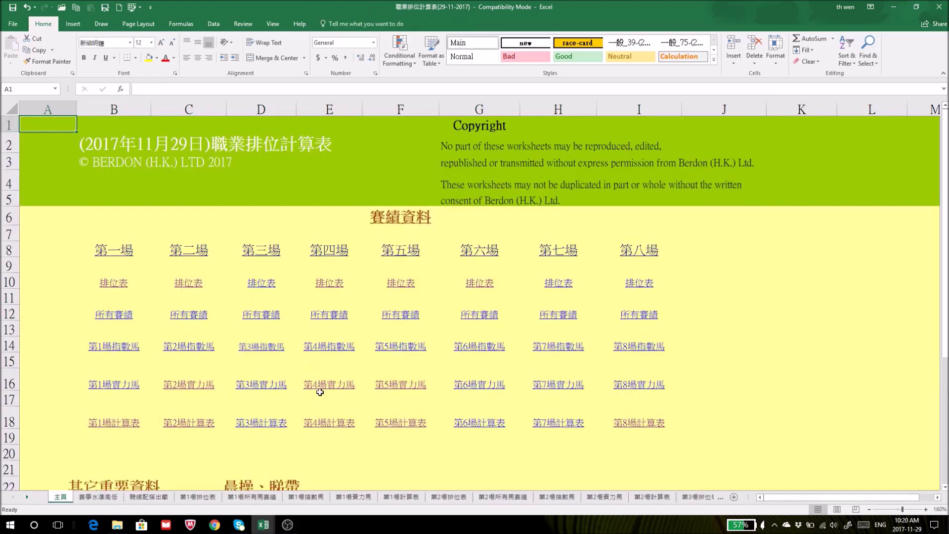
{"action": "left_click", "coordinate": [329, 422]}
{"action": "scroll", "coordinate": [324, 398], "scroll_direction": "down", "scroll_amount": 5}
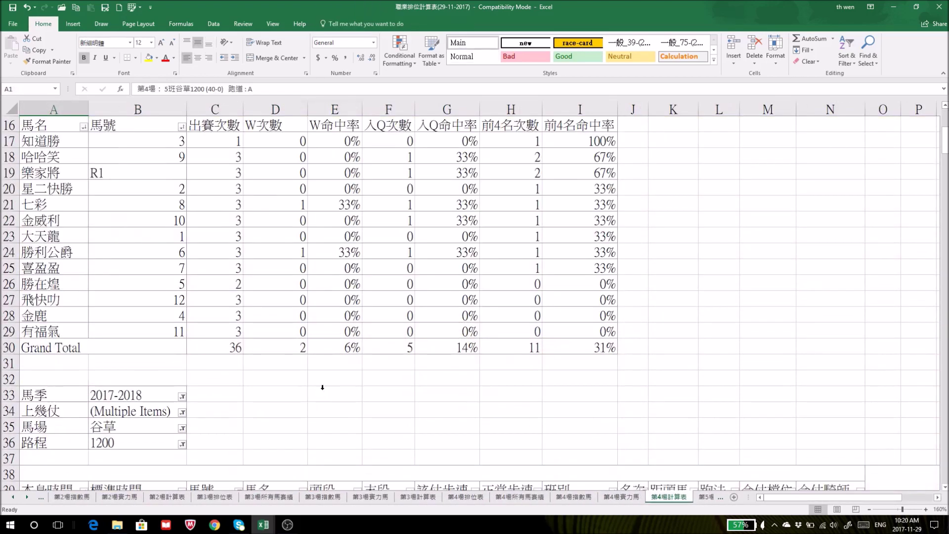
{"action": "scroll", "coordinate": [322, 387], "scroll_direction": "down", "scroll_amount": 4}
{"action": "left_click", "coordinate": [183, 222]}
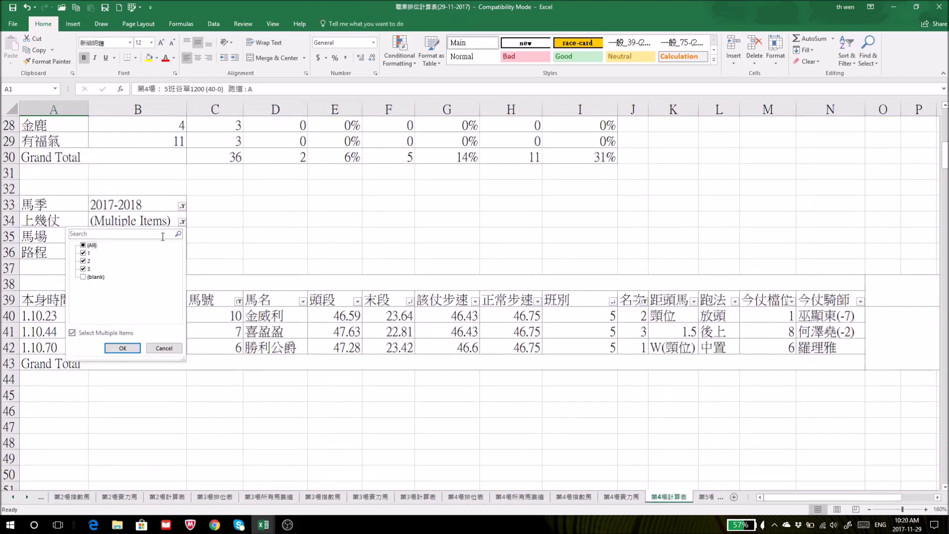
{"action": "left_click", "coordinate": [208, 245]}
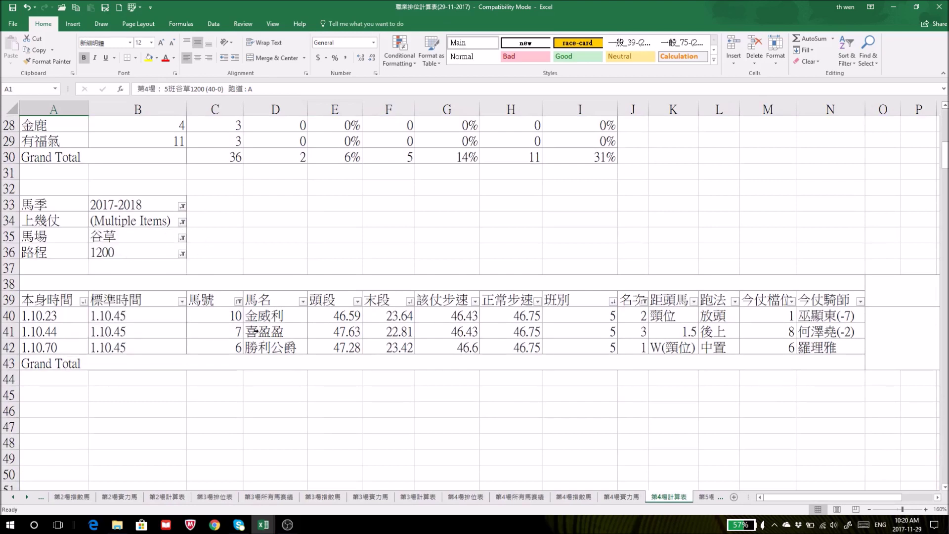
{"action": "left_click", "coordinate": [182, 206]}
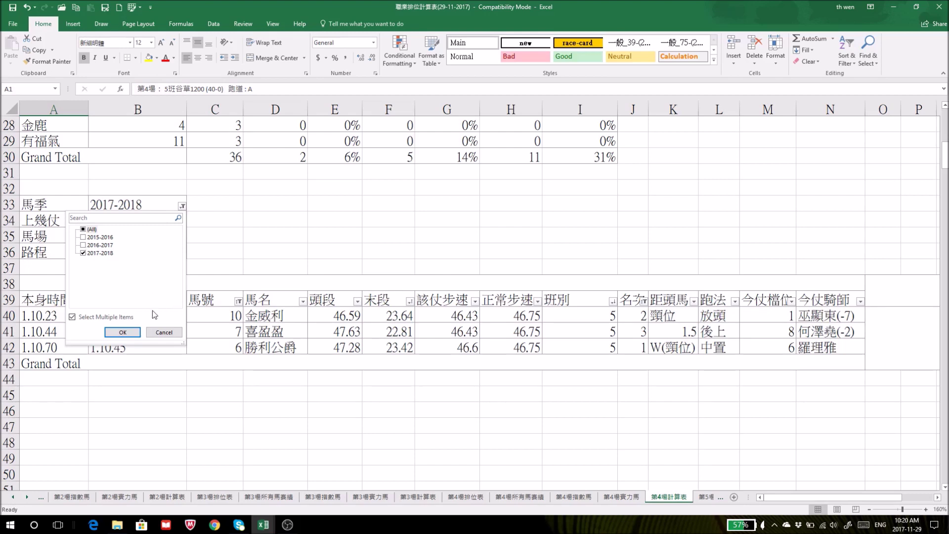
{"action": "left_click", "coordinate": [126, 332]}
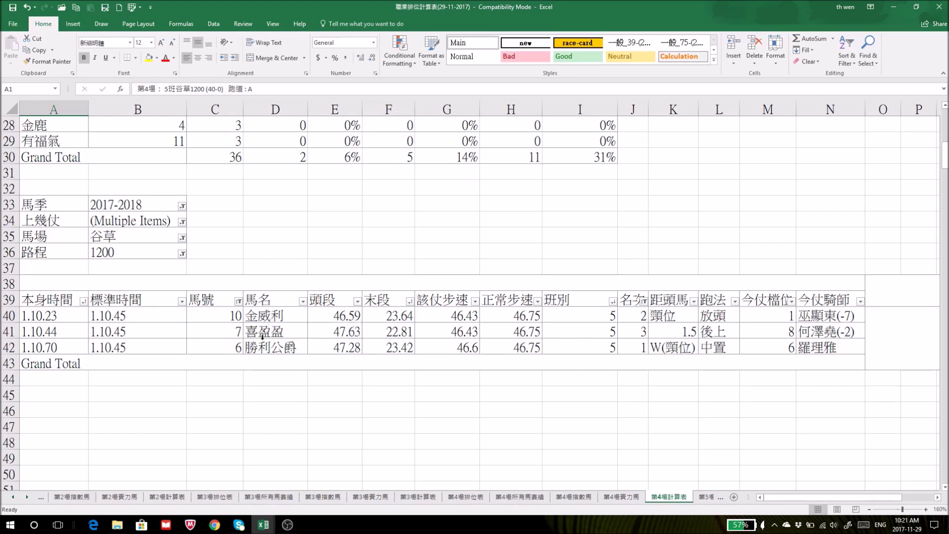
Step: Go through the main page to the second race's 計算表 and restrict its lower pivot table's 馬季 filter to 2017-2018 only
{"action": "scroll", "coordinate": [273, 331], "scroll_direction": "up", "scroll_amount": 9}
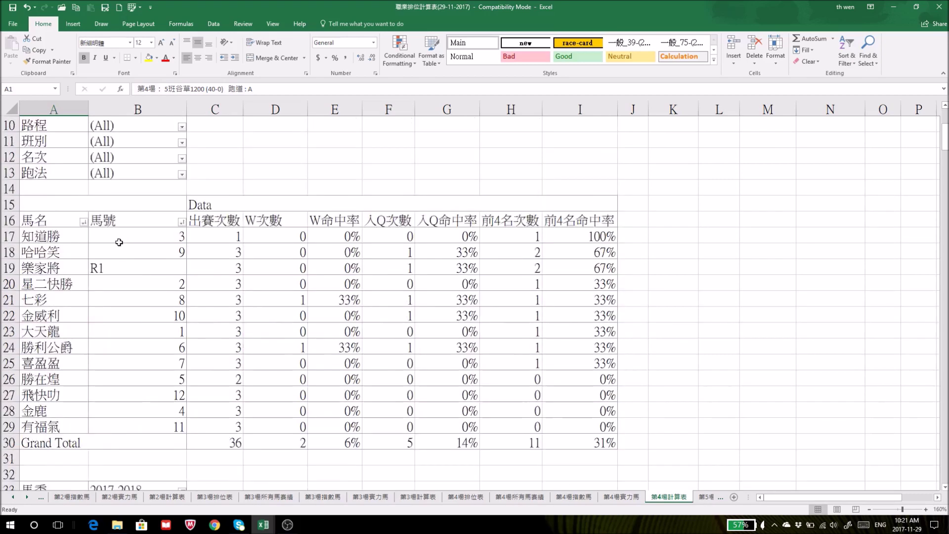
{"action": "left_click", "coordinate": [35, 152]}
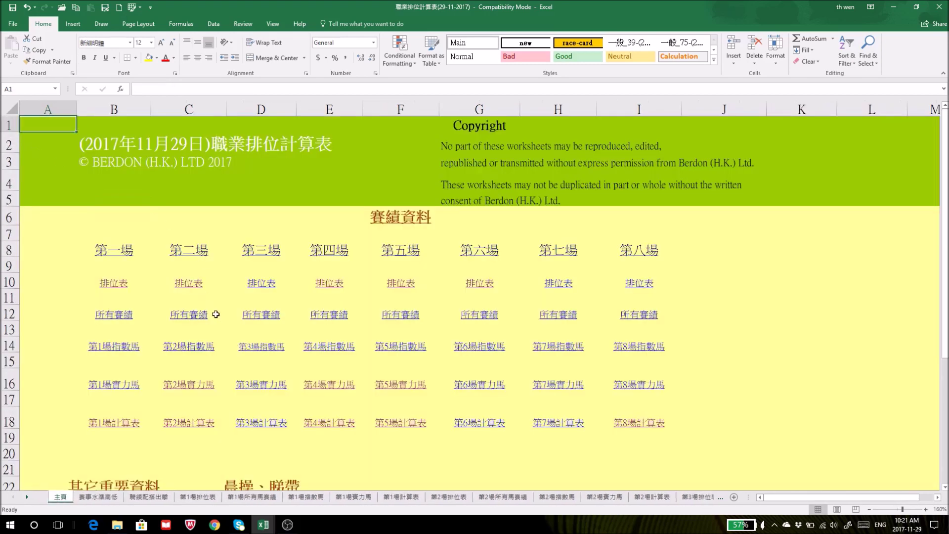
{"action": "left_click", "coordinate": [191, 421]}
{"action": "scroll", "coordinate": [349, 394], "scroll_direction": "down", "scroll_amount": 9}
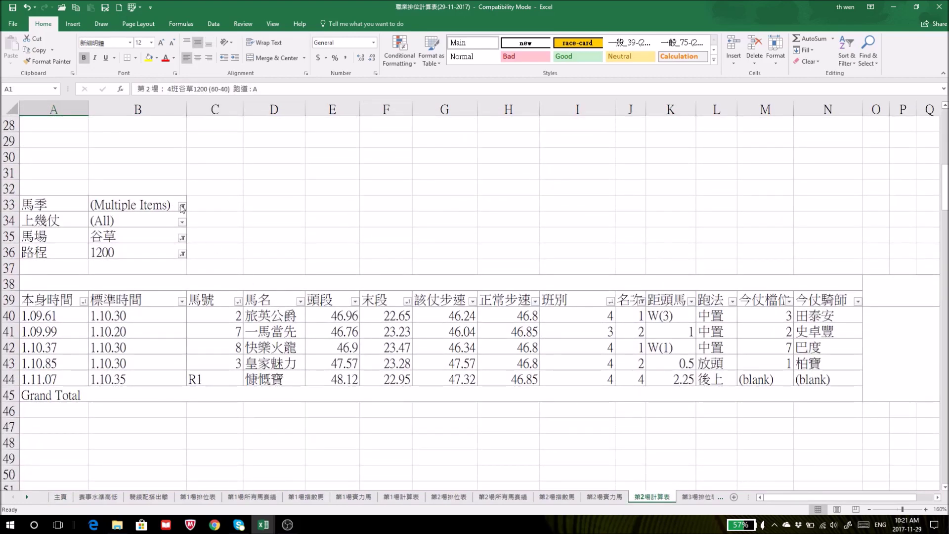
{"action": "left_click", "coordinate": [182, 205]}
{"action": "left_click", "coordinate": [83, 246]}
{"action": "left_click", "coordinate": [83, 246]}
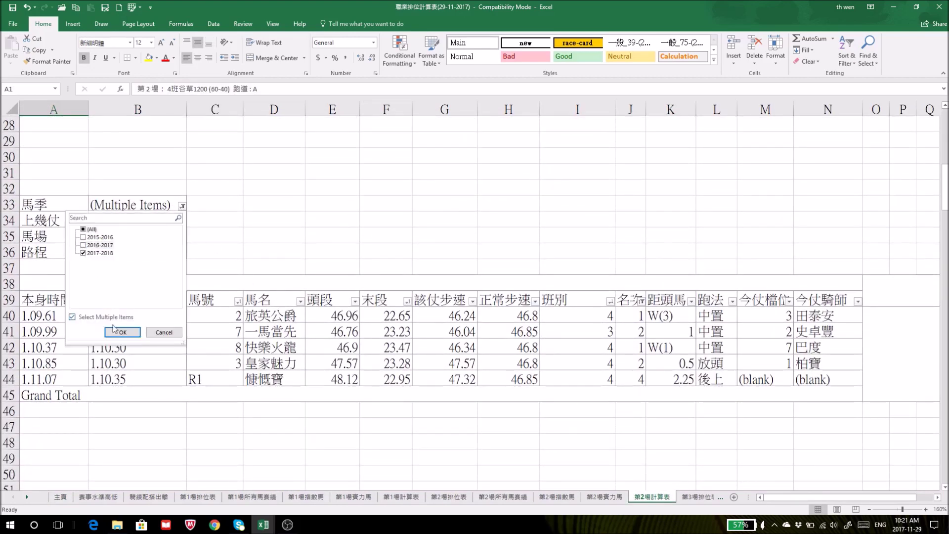
{"action": "left_click", "coordinate": [123, 332]}
Step: Exclude (blank) from the second race's 上幾仗 filter to compare the listed horses, and include it again
{"action": "left_click", "coordinate": [182, 223]}
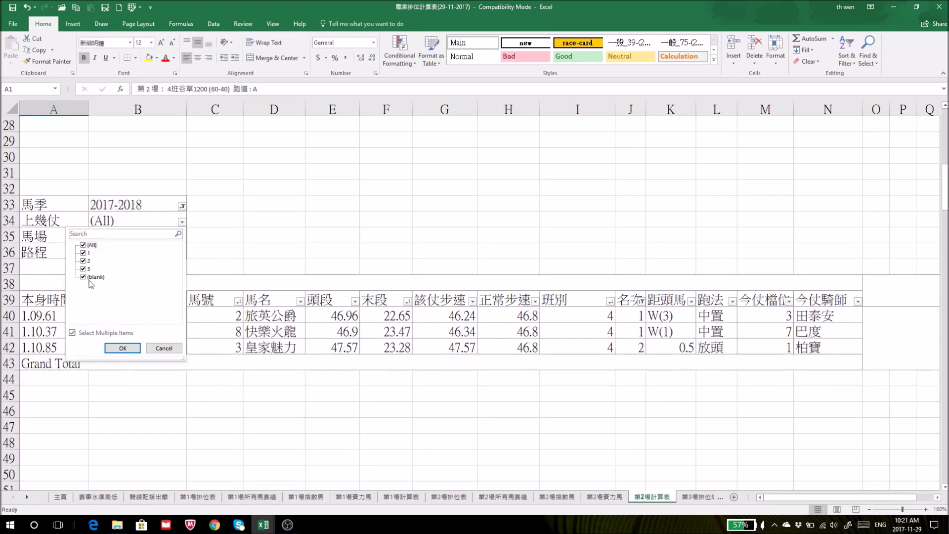
{"action": "left_click", "coordinate": [125, 347]}
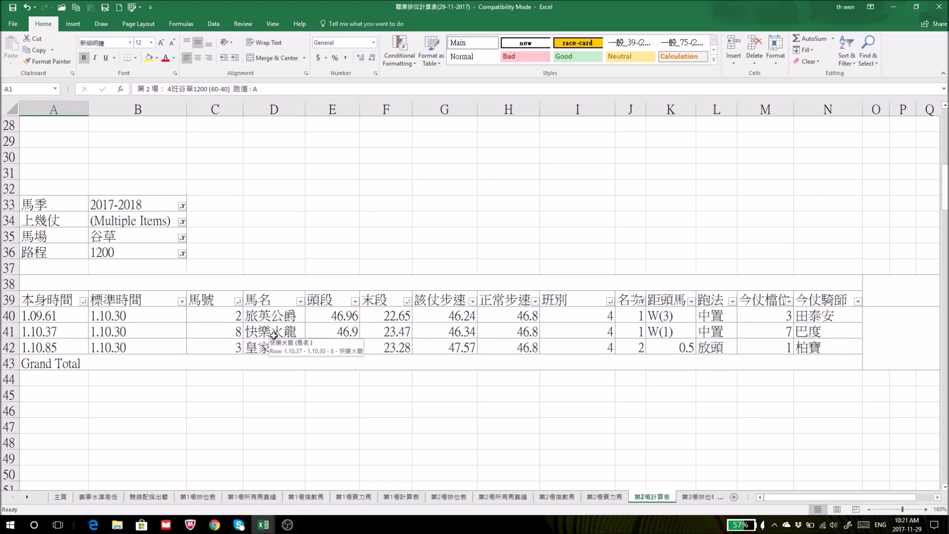
{"action": "left_click", "coordinate": [182, 222]}
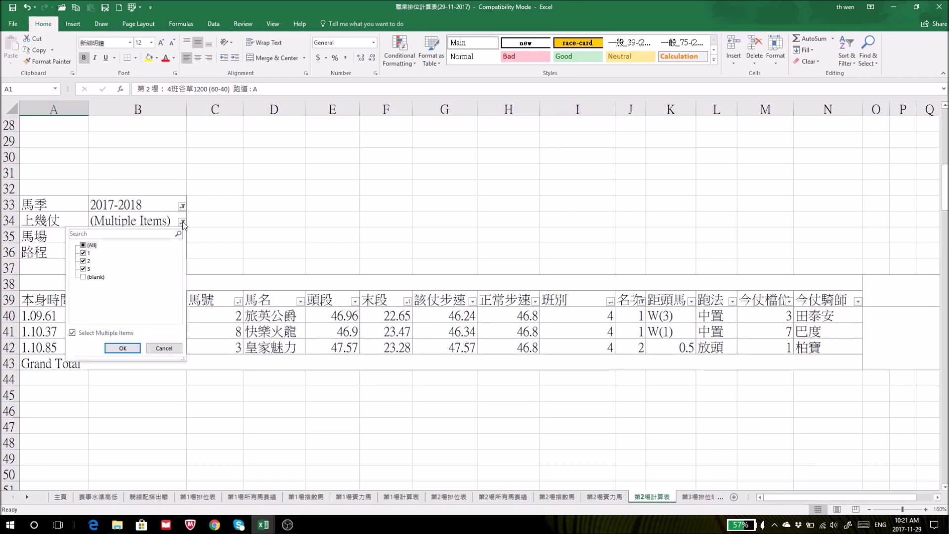
{"action": "left_click", "coordinate": [84, 276]}
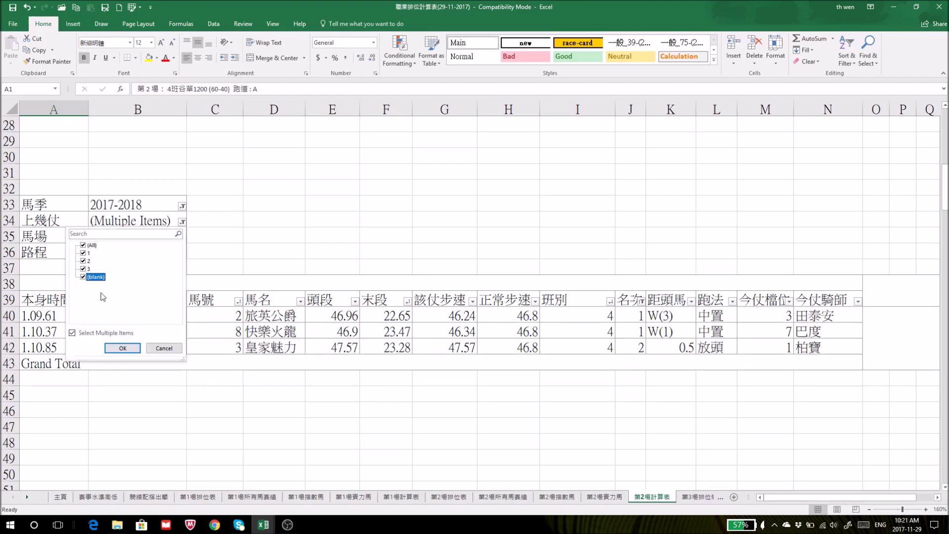
{"action": "left_click", "coordinate": [123, 347]}
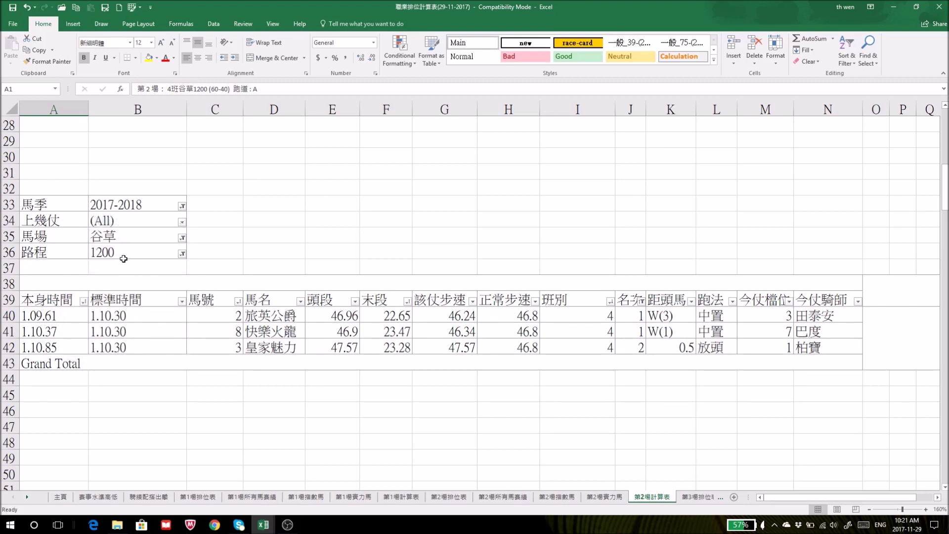
Step: Add 2016-2017 to the 馬季 filter of the second race's lower pivot table
{"action": "left_click", "coordinate": [183, 205]}
{"action": "left_click", "coordinate": [85, 245]}
{"action": "left_click", "coordinate": [120, 331]}
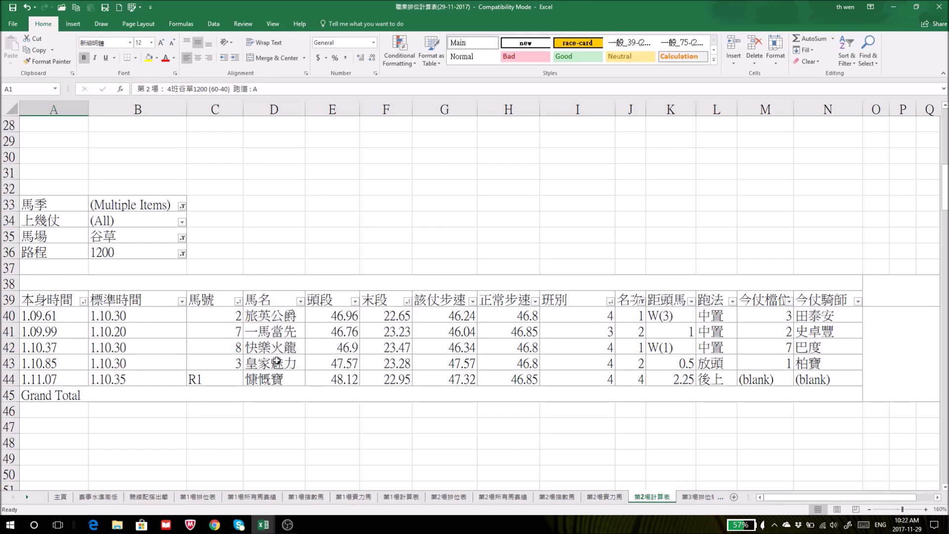
Step: Open the second race's 排位表 and examine its finishing order and dividends (派彩) table
{"action": "left_click", "coordinate": [448, 497]}
{"action": "scroll", "coordinate": [418, 451], "scroll_direction": "down", "scroll_amount": 15}
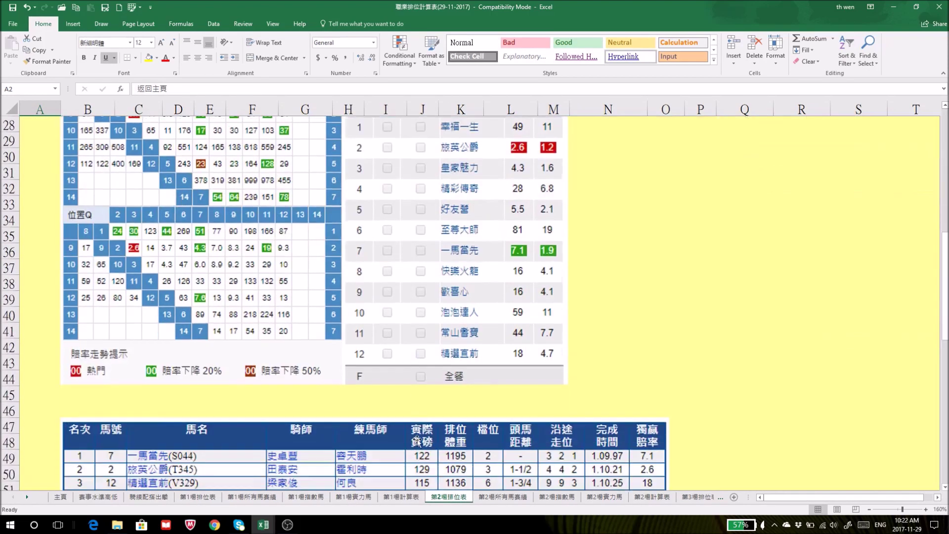
{"action": "scroll", "coordinate": [390, 442], "scroll_direction": "up", "scroll_amount": 2}
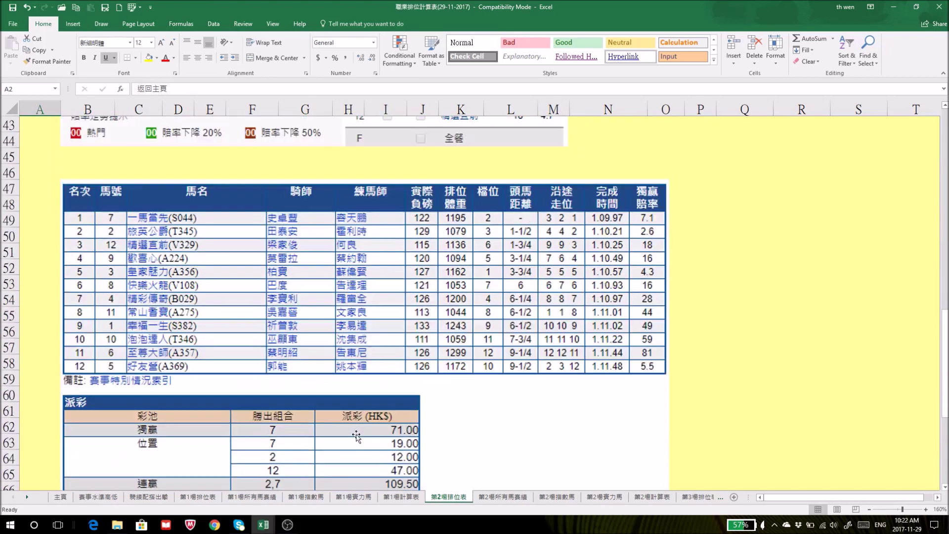
{"action": "scroll", "coordinate": [378, 435], "scroll_direction": "down", "scroll_amount": 1}
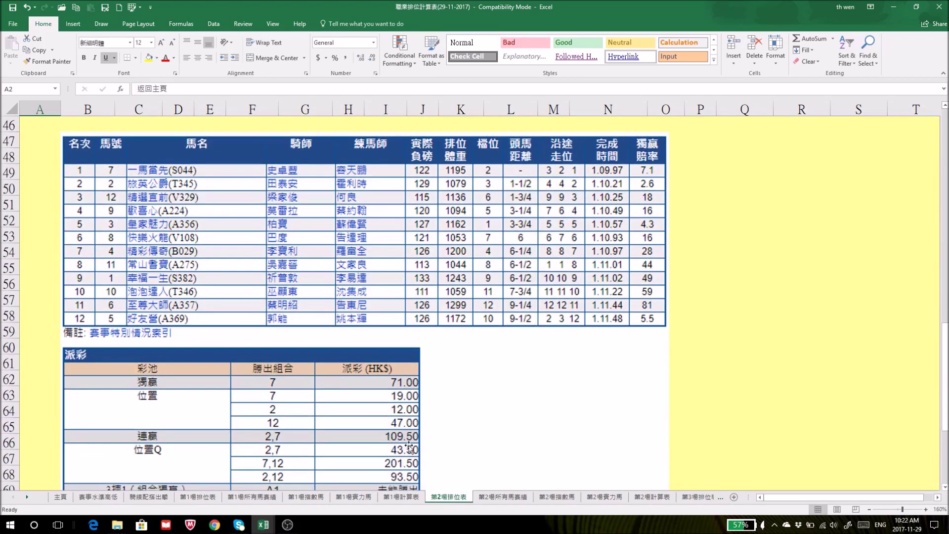
{"action": "scroll", "coordinate": [34, 198], "scroll_direction": "up", "scroll_amount": 8}
{"action": "scroll", "coordinate": [34, 197], "scroll_direction": "up", "scroll_amount": 7}
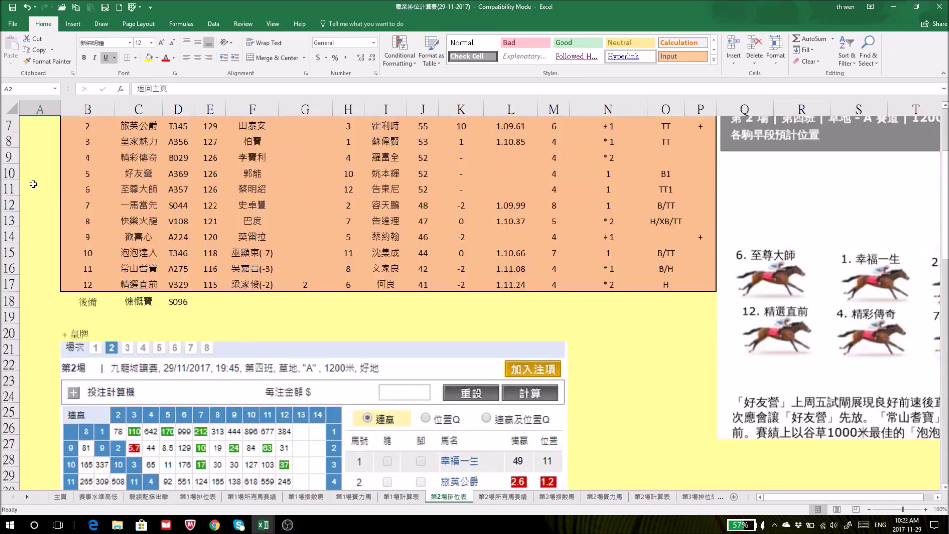
Step: Go through the main page to the fourth race's 排位表 and examine its finishing order and dividends
{"action": "left_click", "coordinate": [37, 148]}
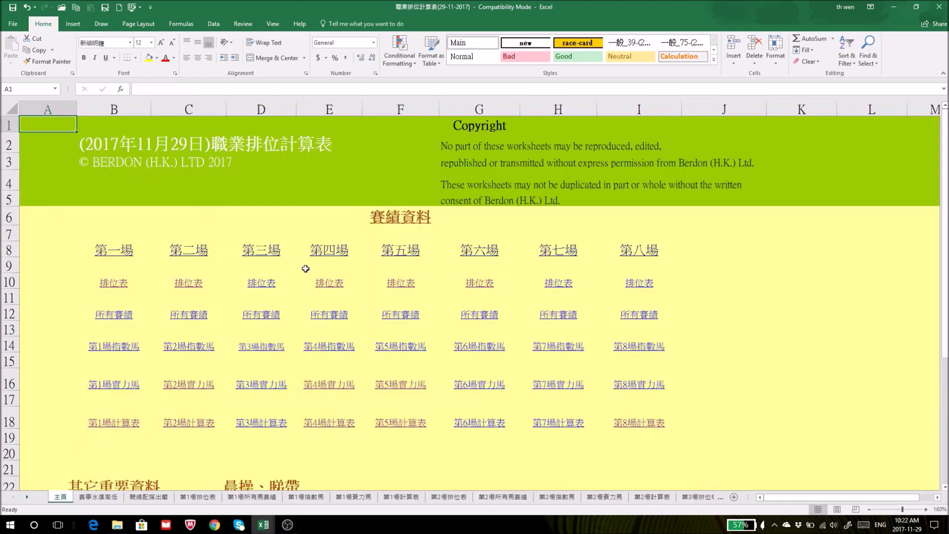
{"action": "left_click", "coordinate": [329, 281]}
{"action": "scroll", "coordinate": [347, 345], "scroll_direction": "down", "scroll_amount": 17}
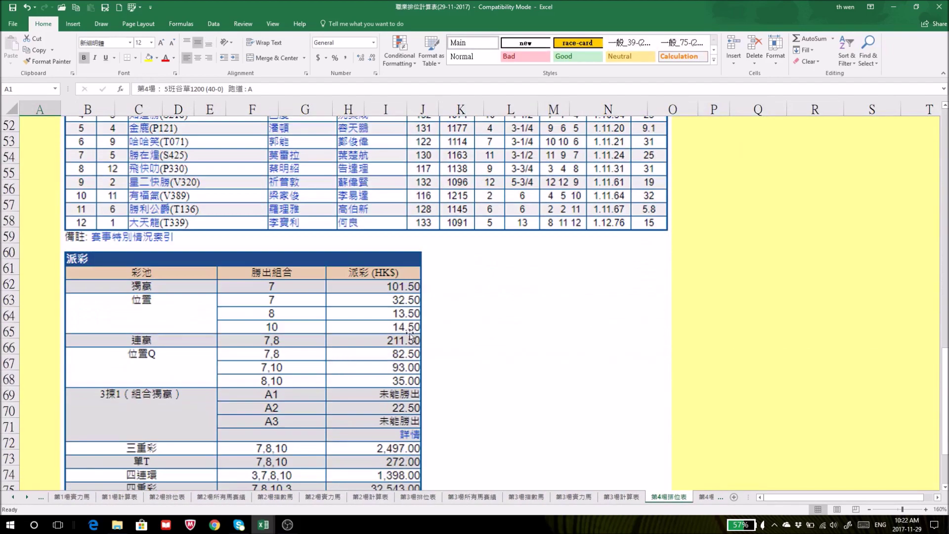
{"action": "scroll", "coordinate": [409, 335], "scroll_direction": "up", "scroll_amount": 2}
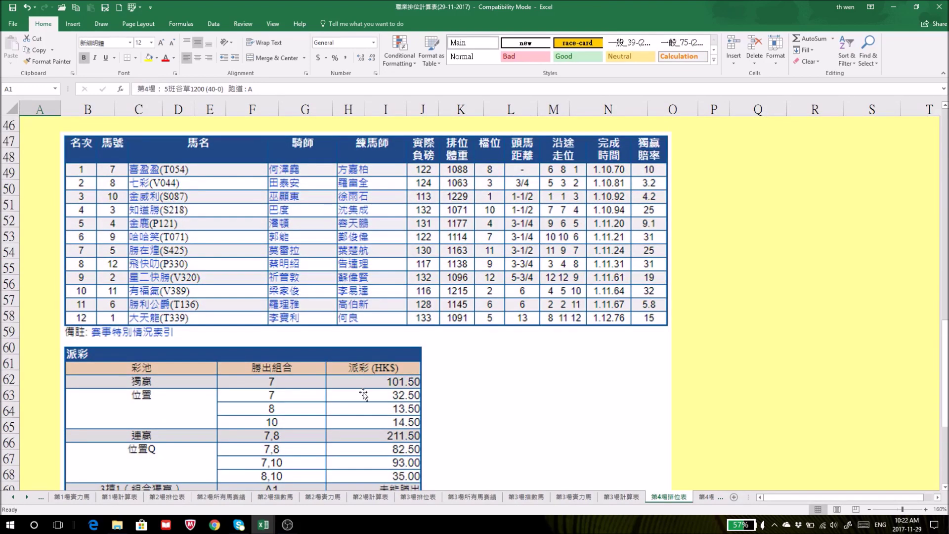
{"action": "scroll", "coordinate": [363, 393], "scroll_direction": "down", "scroll_amount": 1}
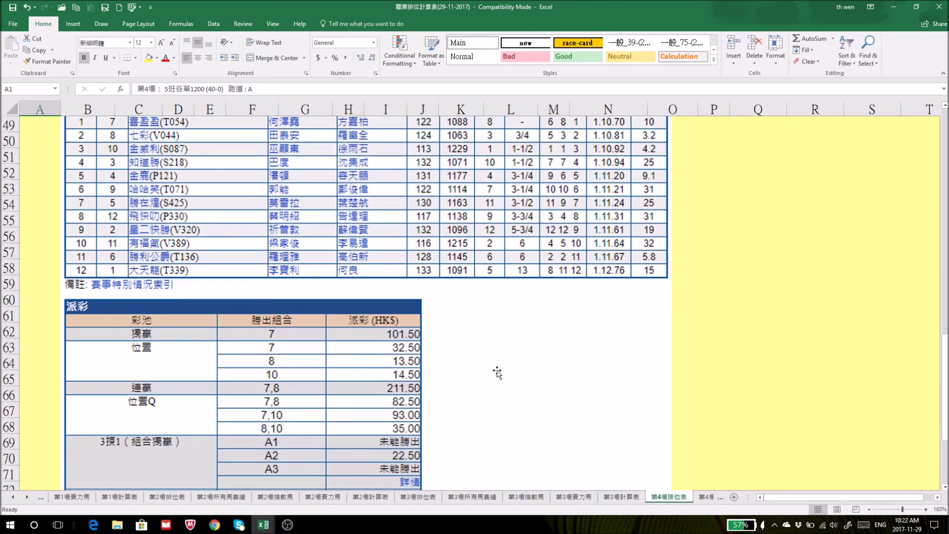
{"action": "scroll", "coordinate": [270, 301], "scroll_direction": "up", "scroll_amount": 3}
{"action": "scroll", "coordinate": [269, 302], "scroll_direction": "up", "scroll_amount": 13}
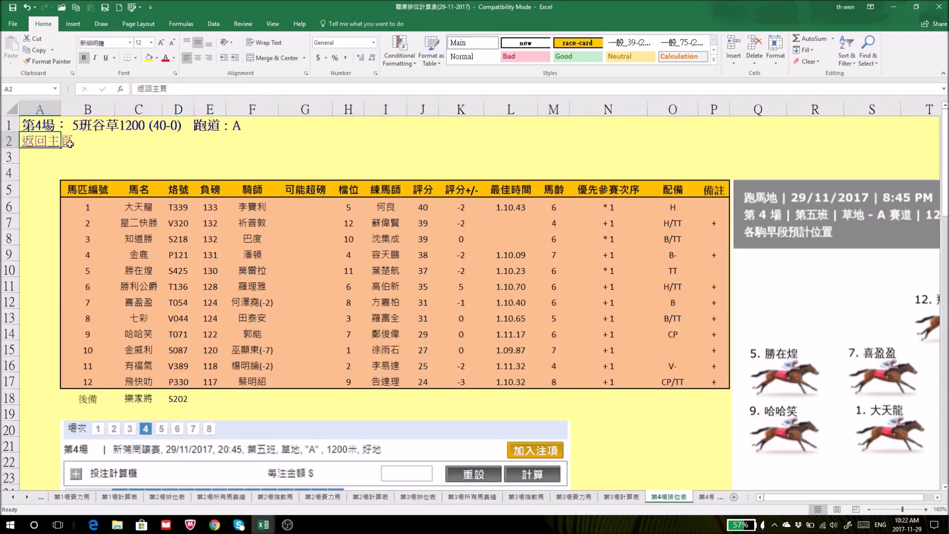
Step: Go through the main page to the fifth race's 排位表 and examine its finishing order, dividends and odds
{"action": "left_click", "coordinate": [33, 141]}
{"action": "left_click", "coordinate": [398, 278]}
{"action": "scroll", "coordinate": [462, 316], "scroll_direction": "down", "scroll_amount": 12}
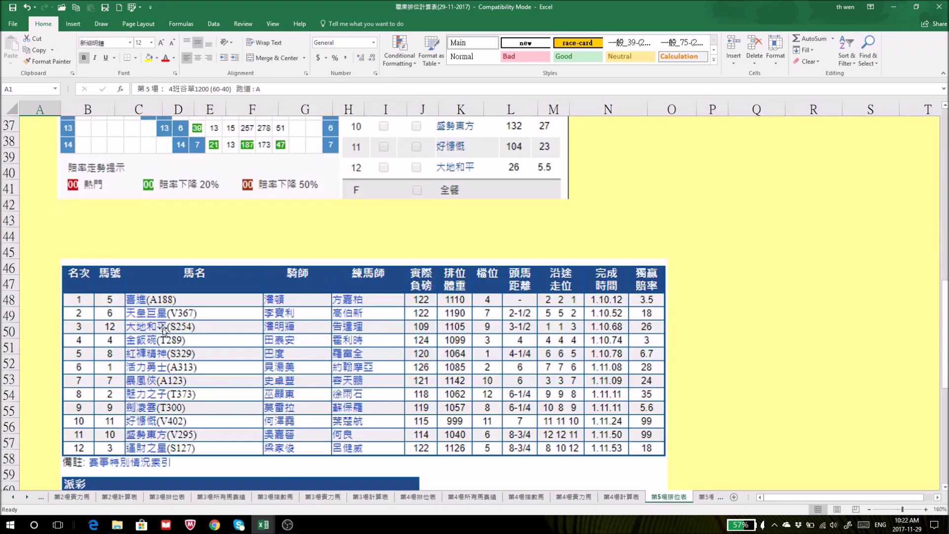
{"action": "scroll", "coordinate": [776, 322], "scroll_direction": "down", "scroll_amount": 2}
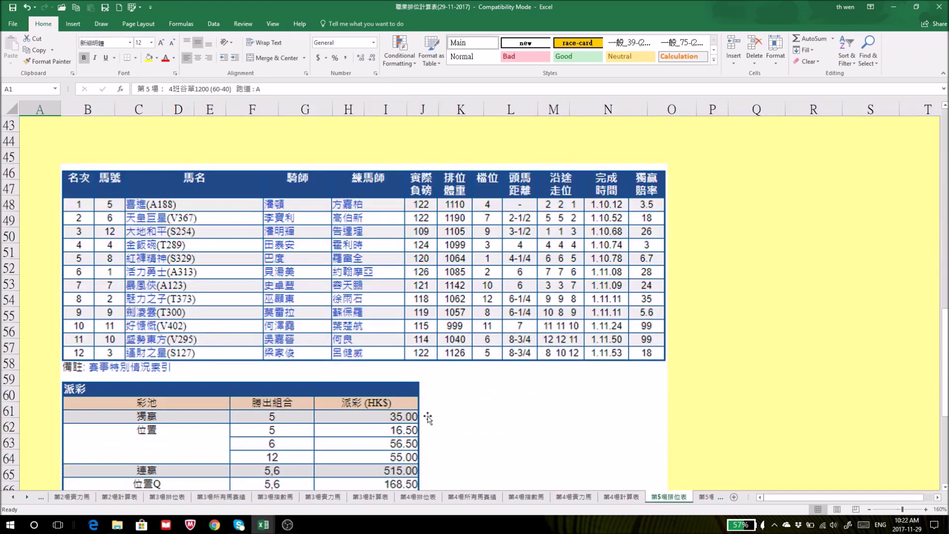
{"action": "scroll", "coordinate": [427, 425], "scroll_direction": "down", "scroll_amount": 2}
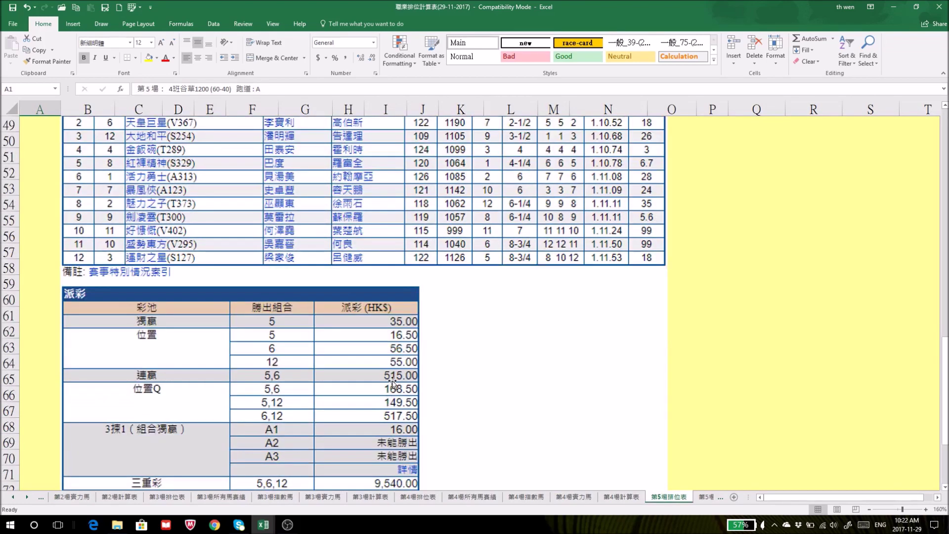
{"action": "scroll", "coordinate": [393, 382], "scroll_direction": "up", "scroll_amount": 9}
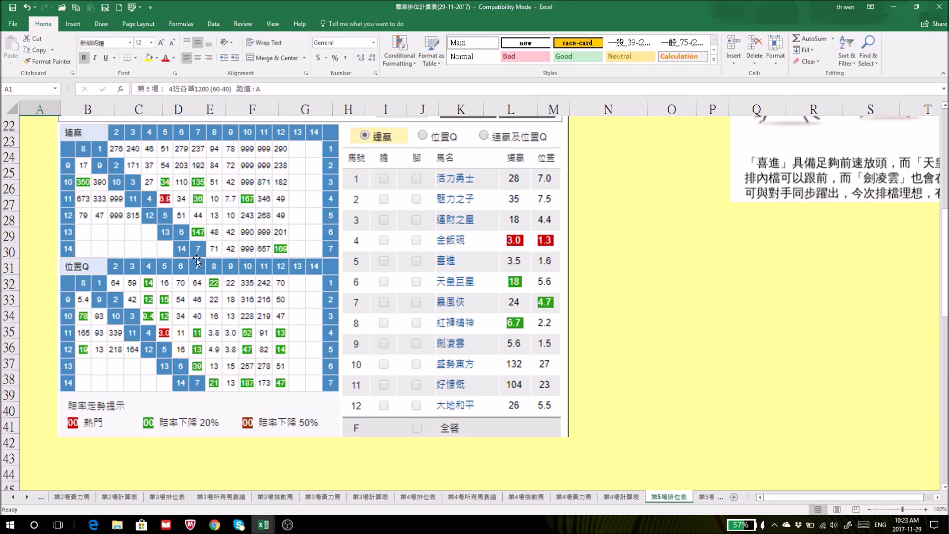
{"action": "scroll", "coordinate": [313, 400], "scroll_direction": "up", "scroll_amount": 4}
{"action": "scroll", "coordinate": [311, 397], "scroll_direction": "up", "scroll_amount": 3}
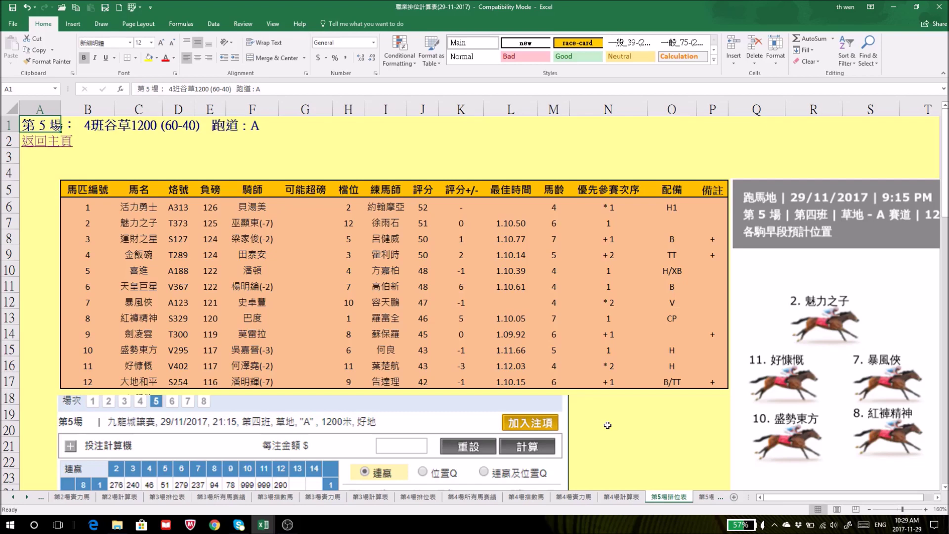
Step: Review the fifth race's win, place and quinella odds beneath its runner table
{"action": "left_click", "coordinate": [607, 425]}
{"action": "scroll", "coordinate": [430, 378], "scroll_direction": "down", "scroll_amount": 5}
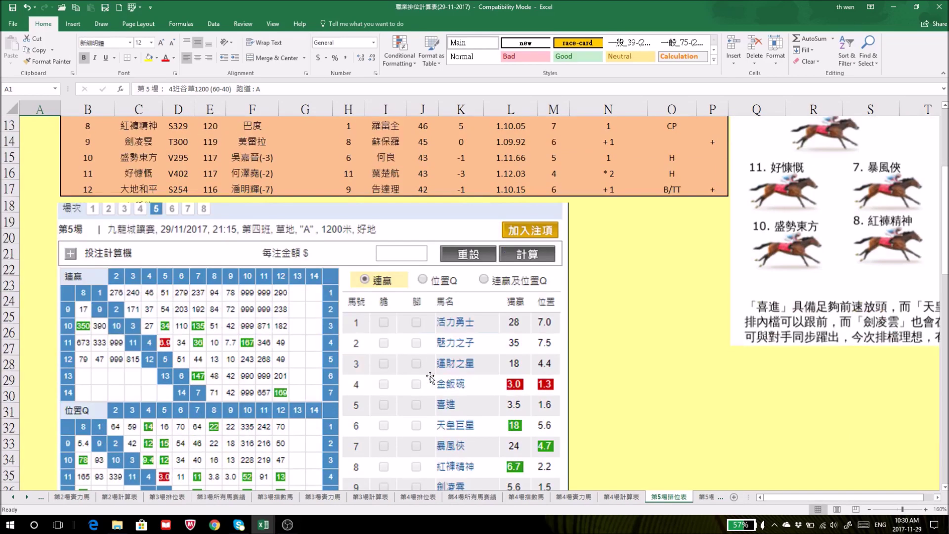
{"action": "scroll", "coordinate": [430, 378], "scroll_direction": "down", "scroll_amount": 2}
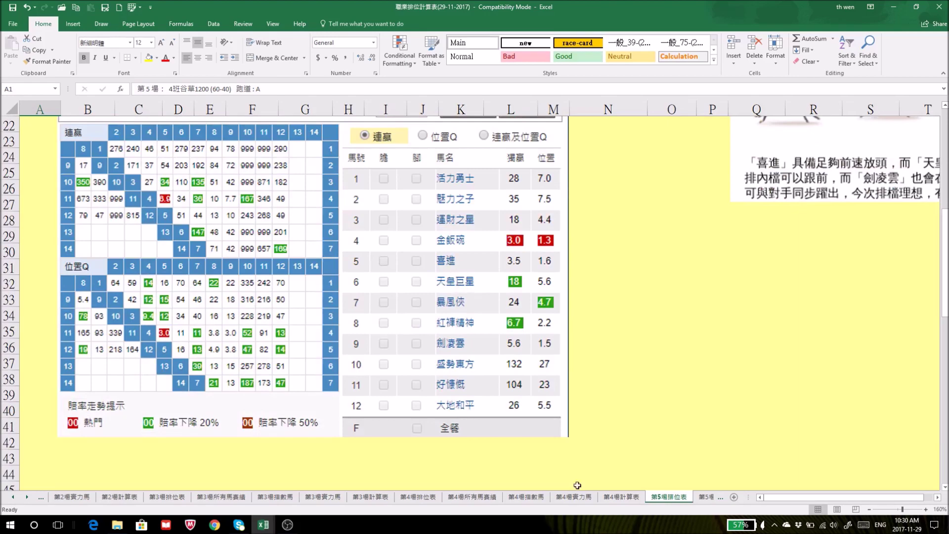
Step: Step through the fifth race's sheets to its 計算表 and examine the lower pivot table of past performances
{"action": "left_click", "coordinate": [701, 500]}
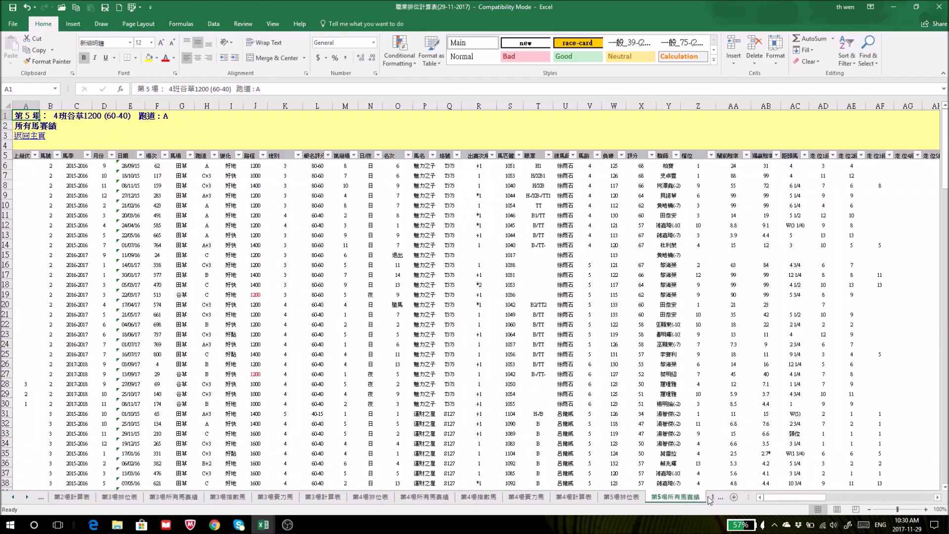
{"action": "left_click", "coordinate": [710, 498]}
{"action": "left_click", "coordinate": [710, 498]}
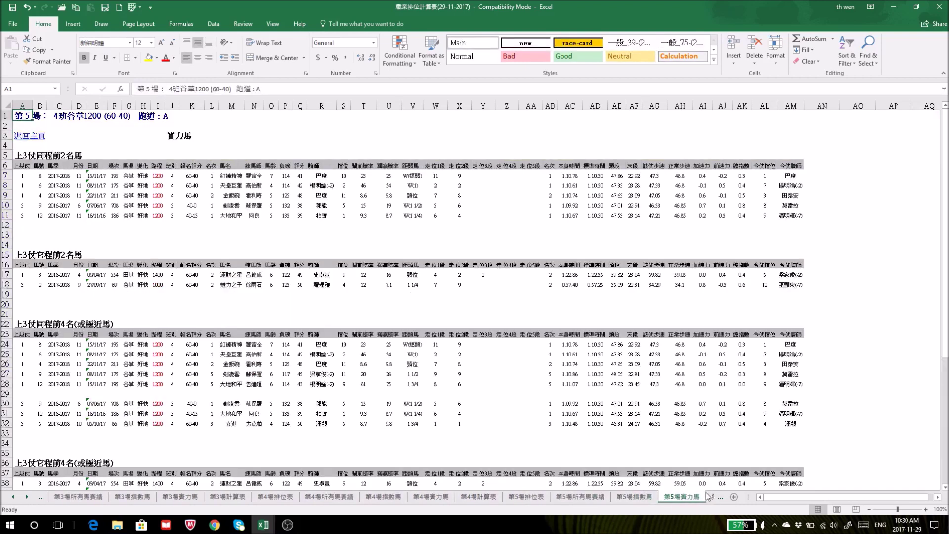
{"action": "left_click", "coordinate": [710, 498]}
{"action": "scroll", "coordinate": [663, 444], "scroll_direction": "down", "scroll_amount": 4}
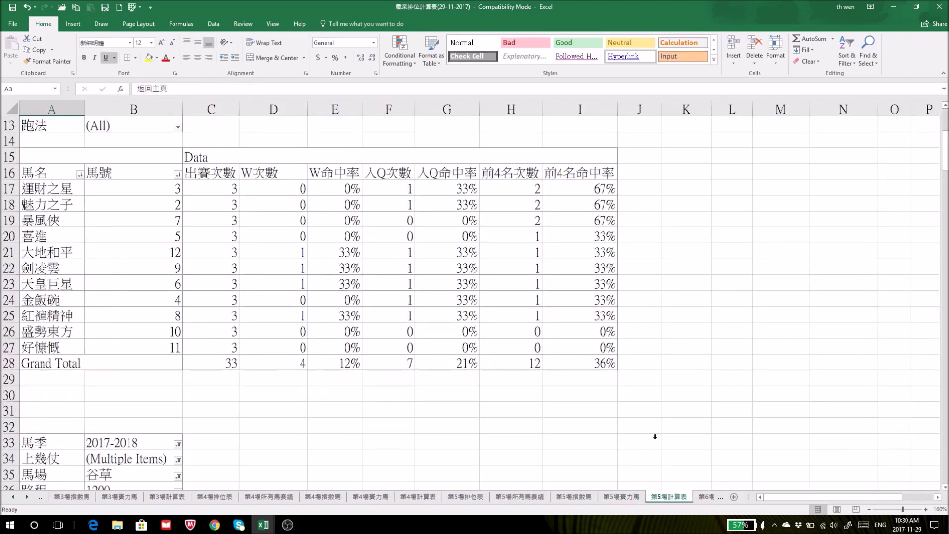
{"action": "scroll", "coordinate": [654, 438], "scroll_direction": "down", "scroll_amount": 6}
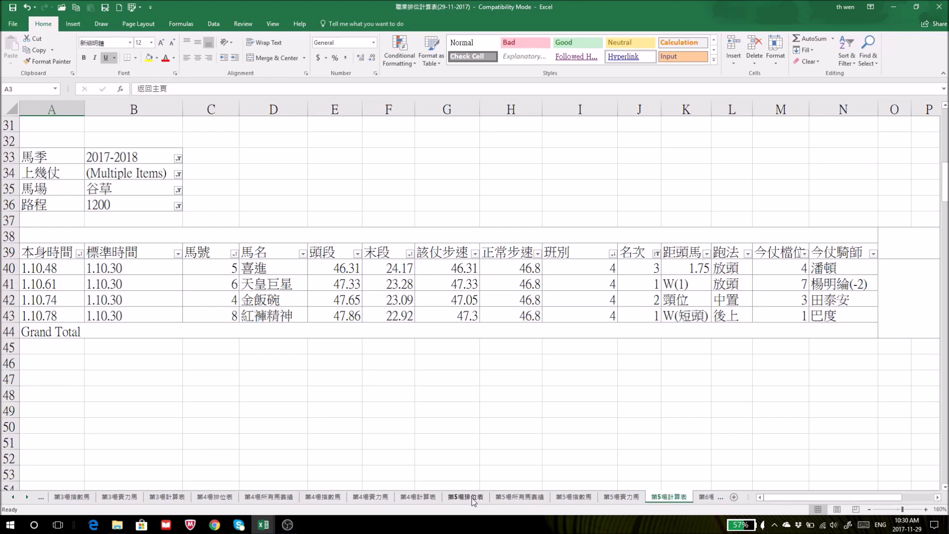
Step: Return to the main page and open the eighth race's 計算表
{"action": "scroll", "coordinate": [372, 376], "scroll_direction": "up", "scroll_amount": 8}
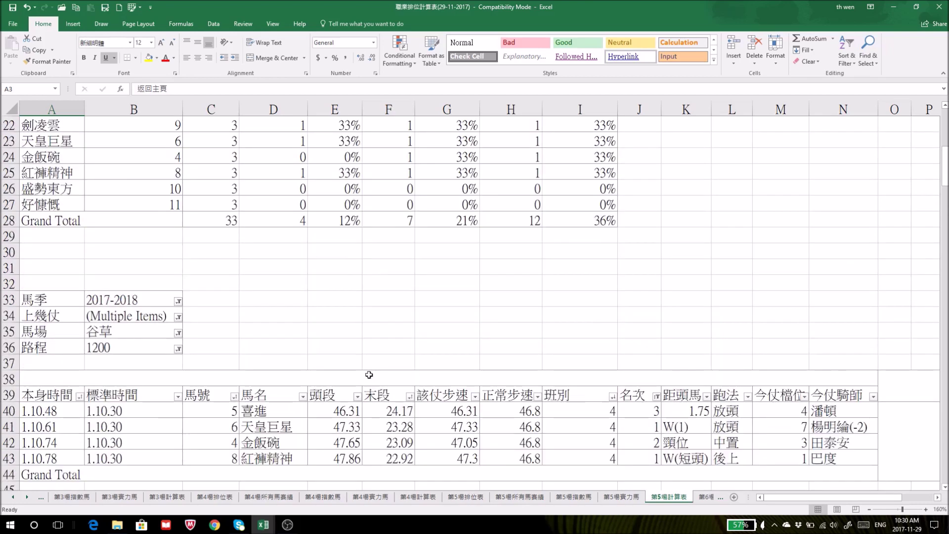
{"action": "scroll", "coordinate": [77, 157], "scroll_direction": "up", "scroll_amount": 2}
{"action": "left_click", "coordinate": [64, 154]}
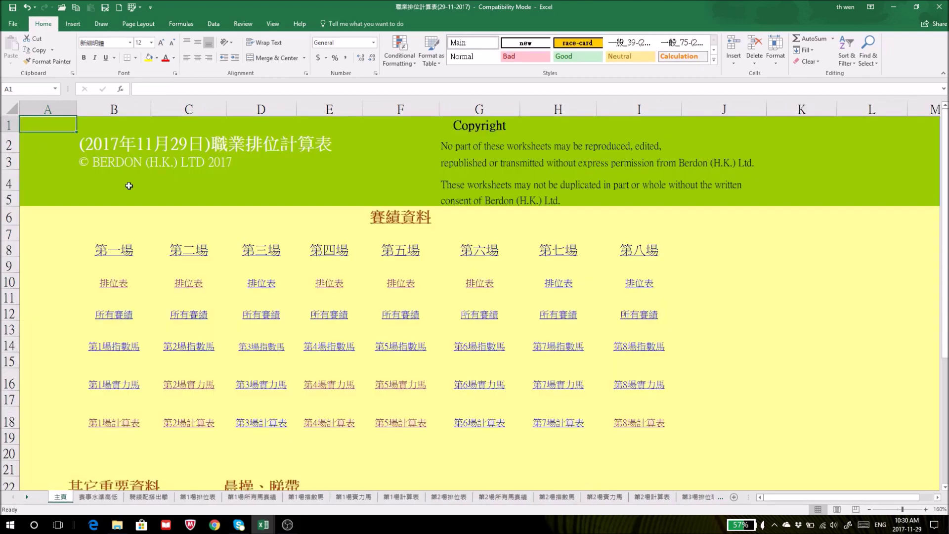
{"action": "left_click", "coordinate": [648, 424]}
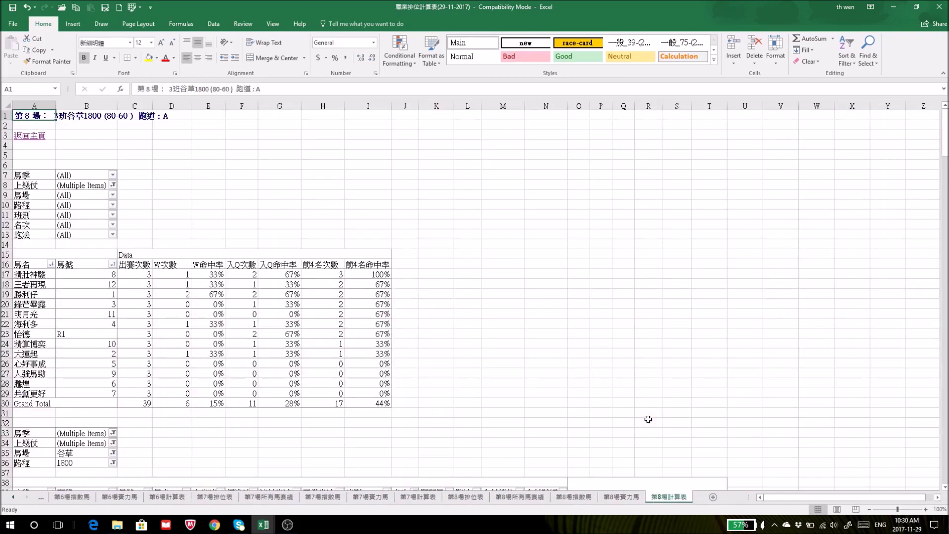
Step: Enlarge the eighth race's 計算表 to 160% with its lower pivot table in view
{"action": "scroll", "coordinate": [603, 406], "scroll_direction": "down", "scroll_amount": 2}
{"action": "left_click", "coordinate": [926, 509]}
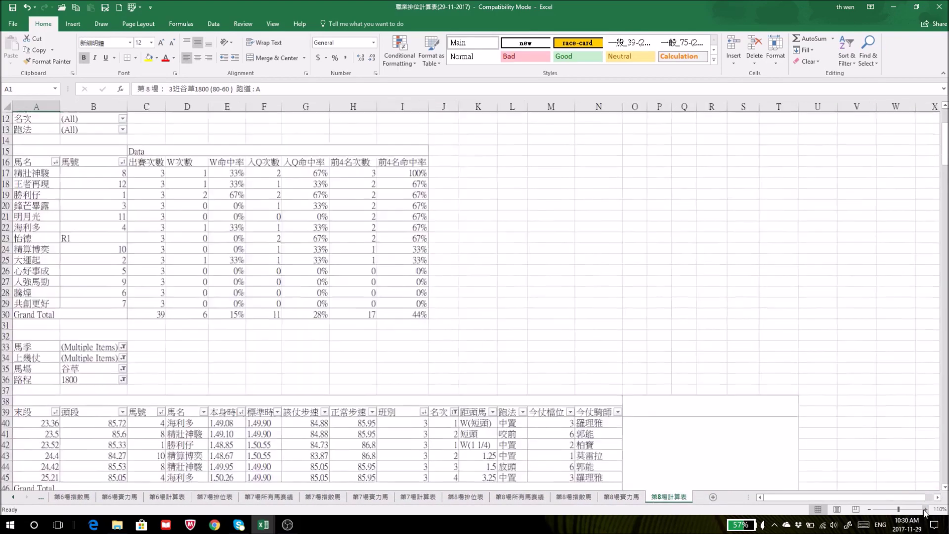
{"action": "left_click", "coordinate": [925, 509]}
{"action": "left_click", "coordinate": [926, 509]}
{"action": "scroll", "coordinate": [569, 359], "scroll_direction": "up", "scroll_amount": 2, "text": "ctrl"}
{"action": "scroll", "coordinate": [568, 359], "scroll_direction": "down", "scroll_amount": 3}
{"action": "scroll", "coordinate": [569, 359], "scroll_direction": "down", "scroll_amount": 2}
{"action": "left_click", "coordinate": [771, 497]}
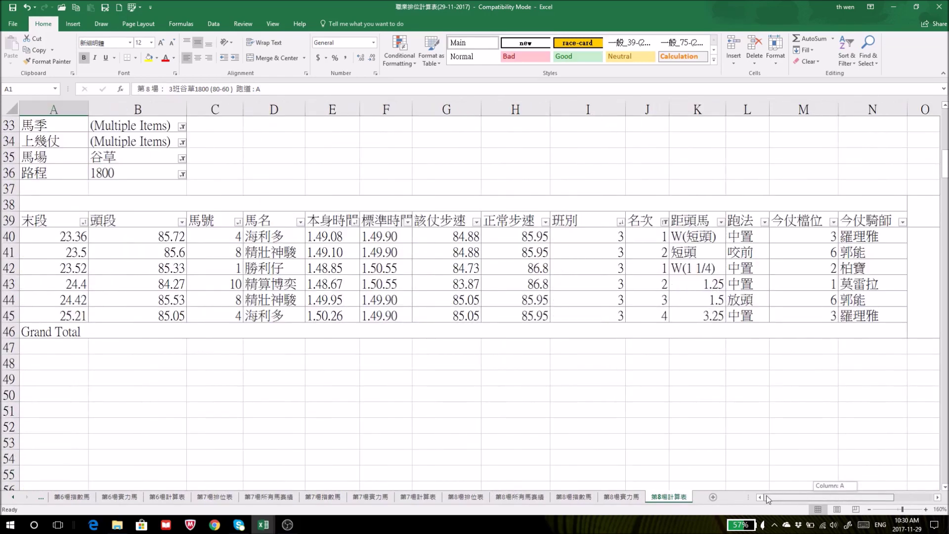
Step: Check the 馬季 and 上幾仗 filters of the eighth race's lower pivot table and select its first four horse rows, 40 to 43
{"action": "scroll", "coordinate": [58, 281], "scroll_direction": "up", "scroll_amount": 4}
{"action": "scroll", "coordinate": [60, 301], "scroll_direction": "down", "scroll_amount": 2}
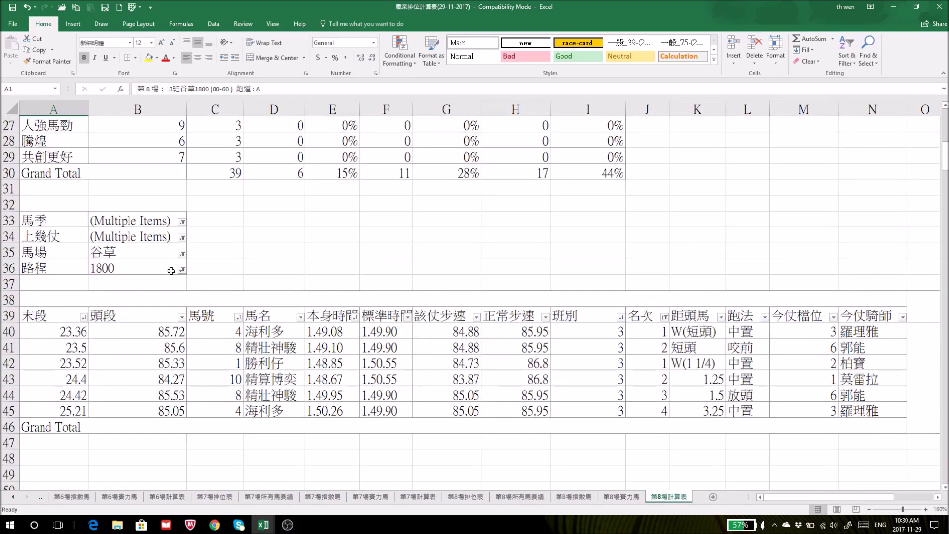
{"action": "left_click", "coordinate": [183, 223]}
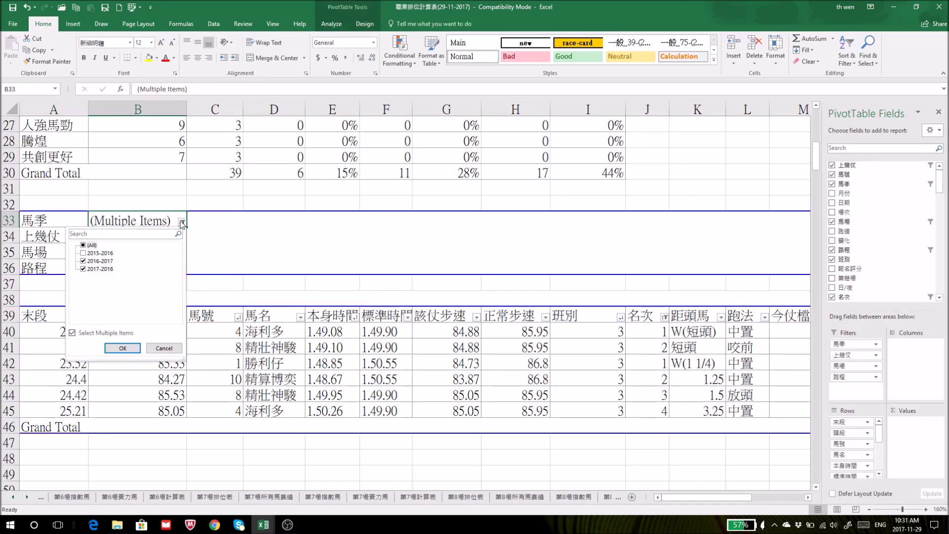
{"action": "left_click", "coordinate": [217, 286]}
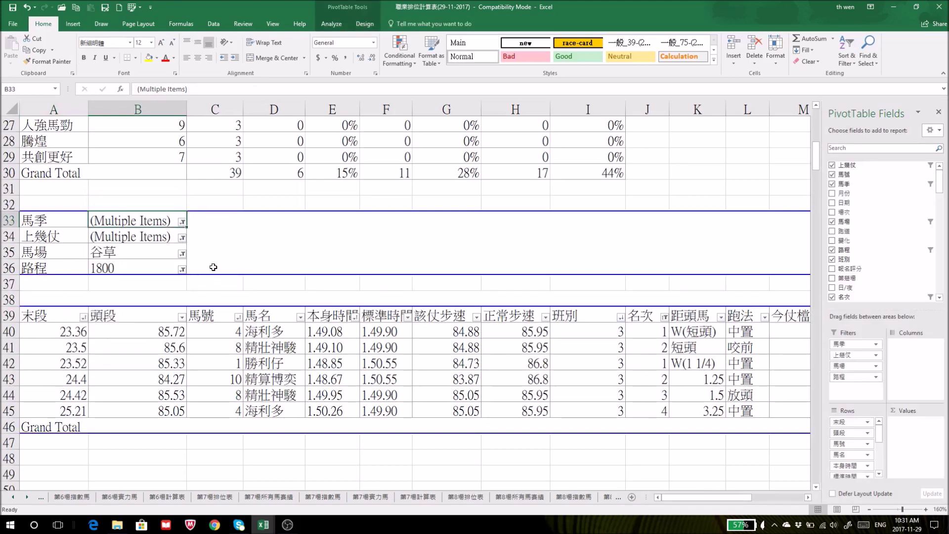
{"action": "left_click", "coordinate": [183, 239]}
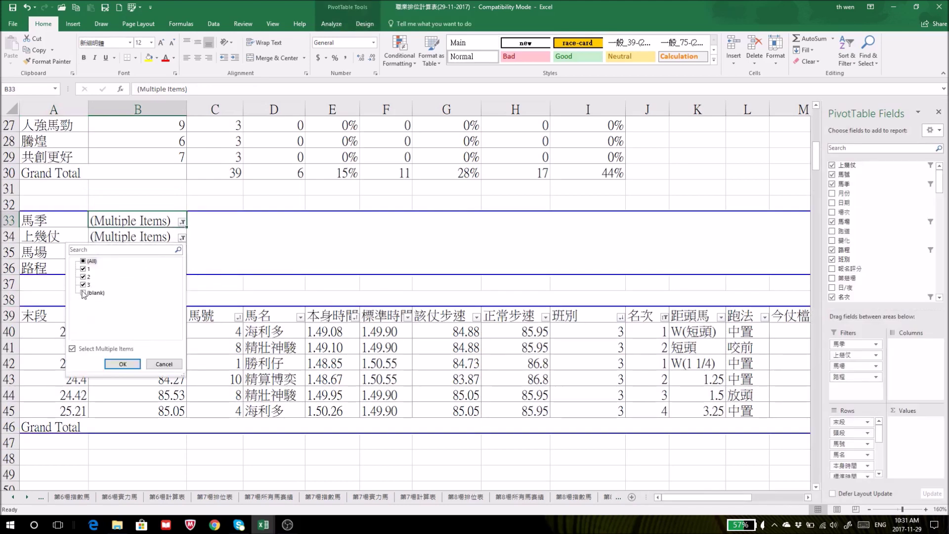
{"action": "left_click", "coordinate": [231, 457]}
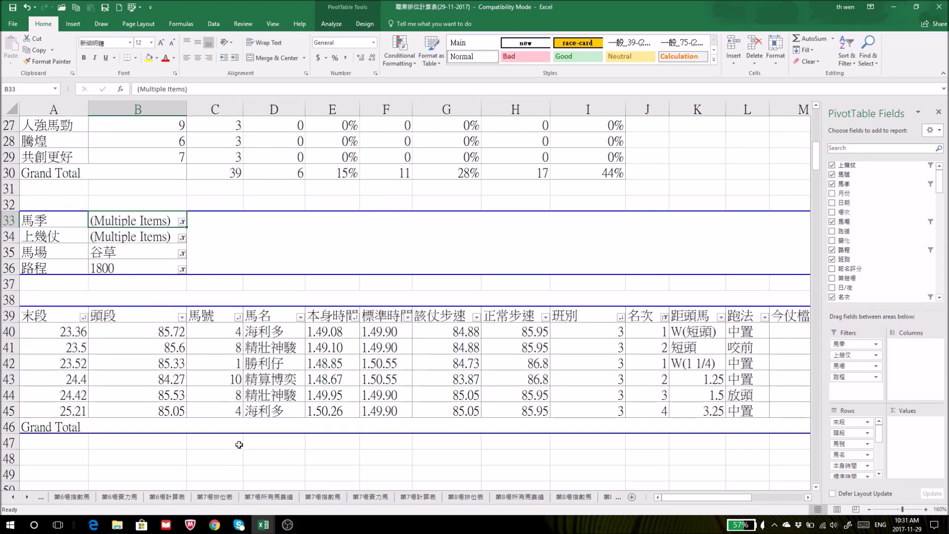
{"action": "left_click", "coordinate": [12, 332]}
{"action": "left_click_drag", "start_coordinate": [12, 333], "coordinate": [11, 382]}
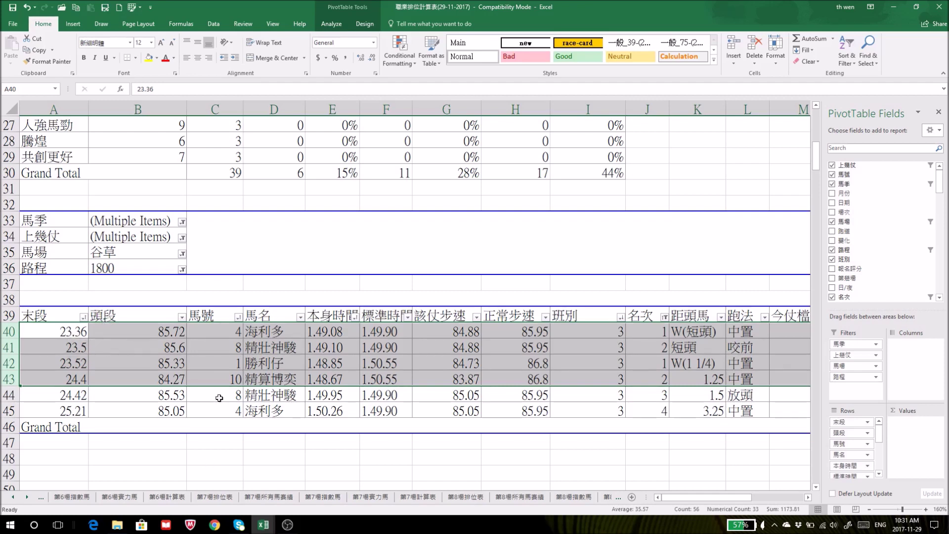
Step: Go back through the main page to the sixth race's 計算表 and bring up its lower pivot table
{"action": "scroll", "coordinate": [220, 392], "scroll_direction": "up", "scroll_amount": 9}
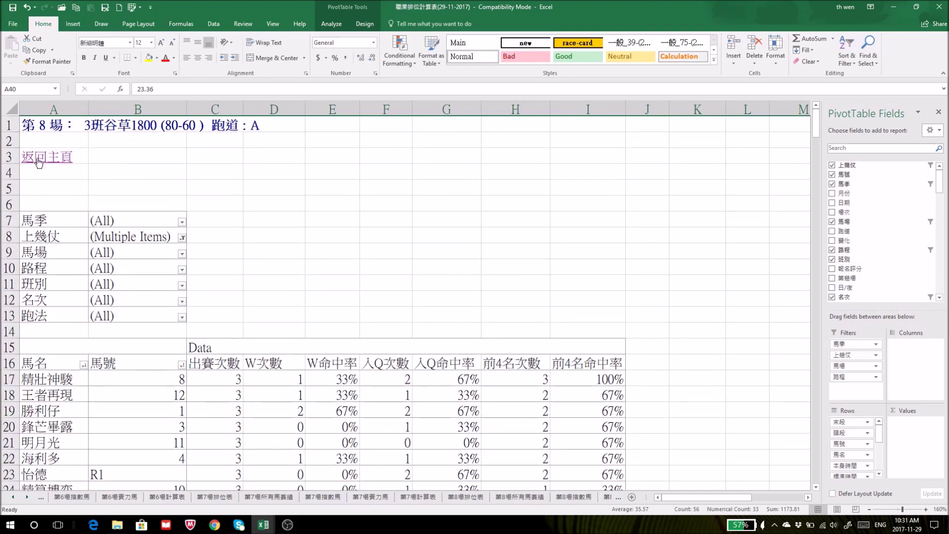
{"action": "left_click", "coordinate": [45, 157]}
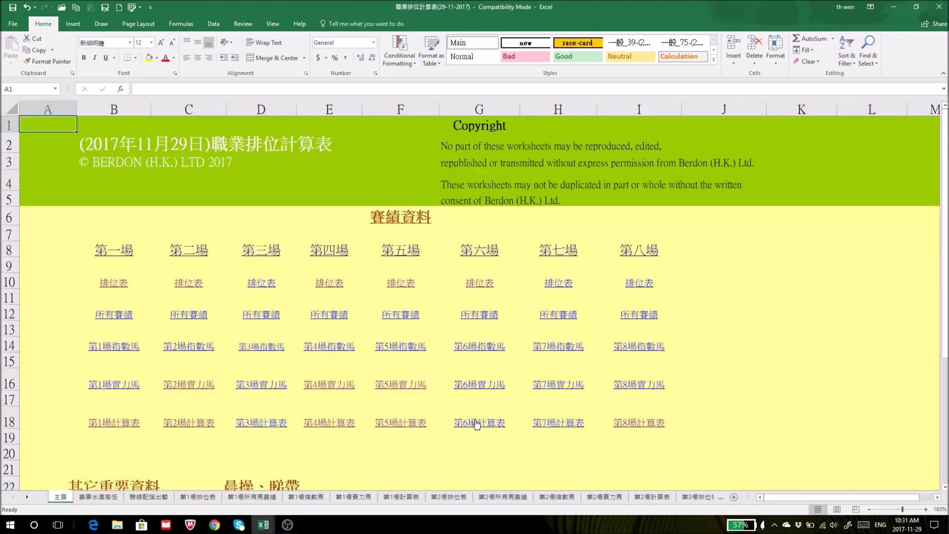
{"action": "left_click", "coordinate": [476, 423]}
{"action": "scroll", "coordinate": [607, 393], "scroll_direction": "down", "scroll_amount": 5}
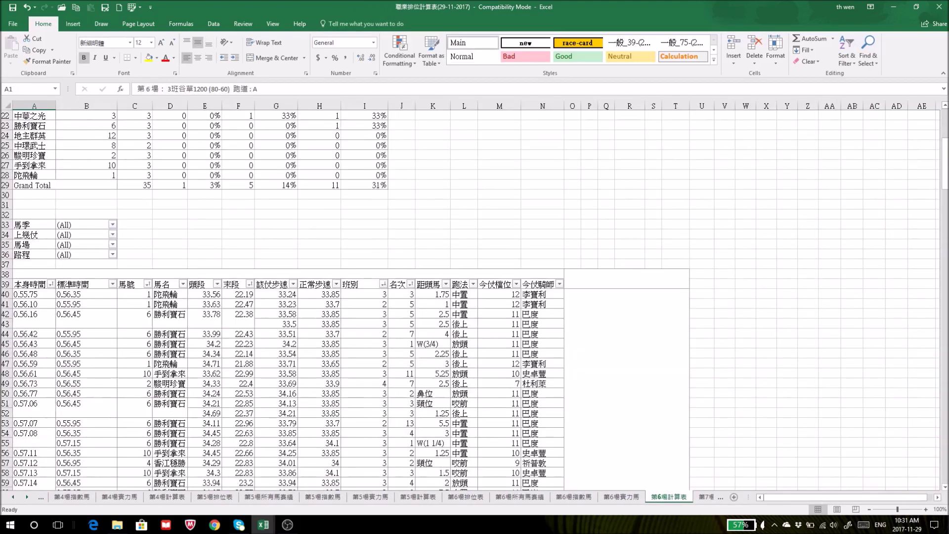
Step: Enlarge the sixth race's 計算表 to 160% and bring the lower pivot table's filters into view
{"action": "left_click", "coordinate": [926, 509]}
{"action": "left_click", "coordinate": [926, 509]}
{"action": "left_click", "coordinate": [926, 509]}
{"action": "left_click", "coordinate": [926, 509]}
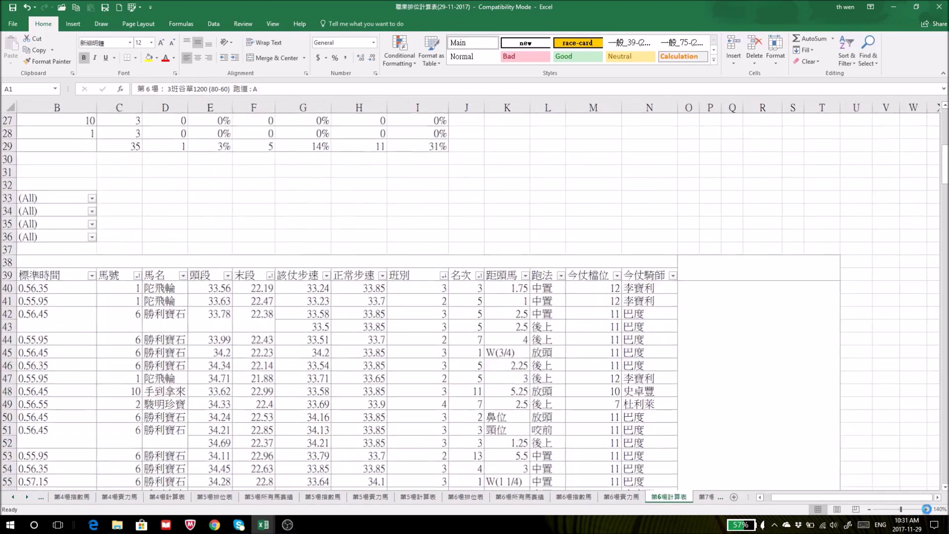
{"action": "left_click", "coordinate": [926, 509]}
{"action": "scroll", "coordinate": [593, 447], "scroll_direction": "down", "scroll_amount": 1}
{"action": "scroll", "coordinate": [593, 447], "scroll_direction": "down", "scroll_amount": 2}
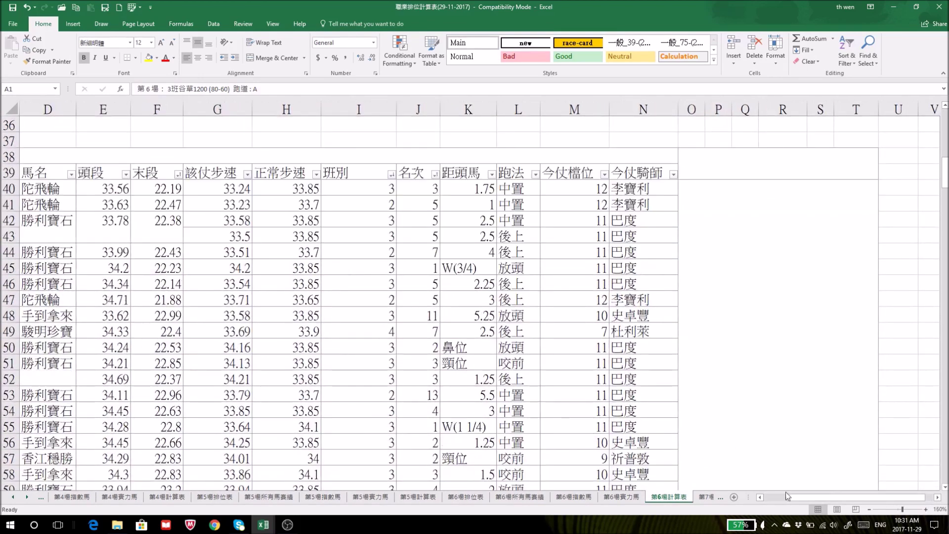
{"action": "left_click_drag", "start_coordinate": [793, 496], "coordinate": [760, 499]}
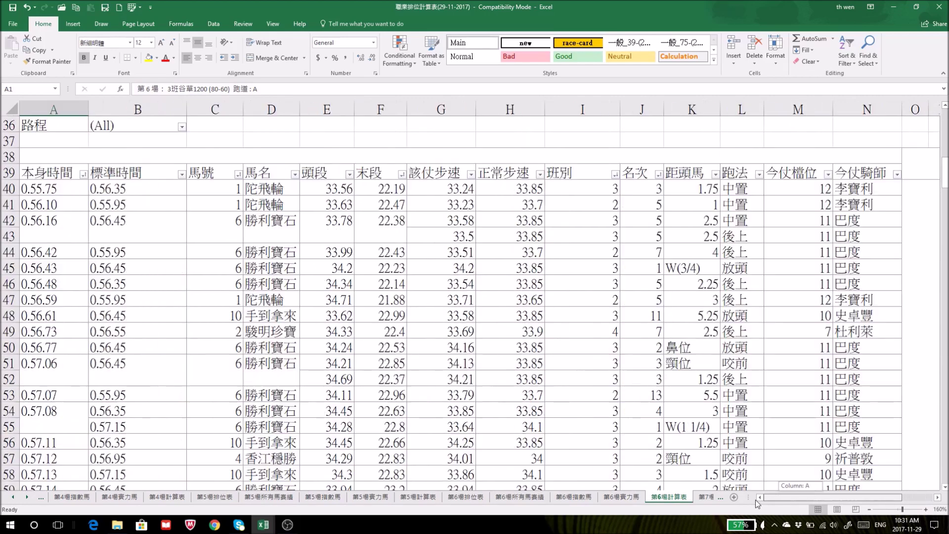
{"action": "scroll", "coordinate": [120, 284], "scroll_direction": "down", "scroll_amount": 4}
{"action": "scroll", "coordinate": [120, 284], "scroll_direction": "up", "scroll_amount": 7}
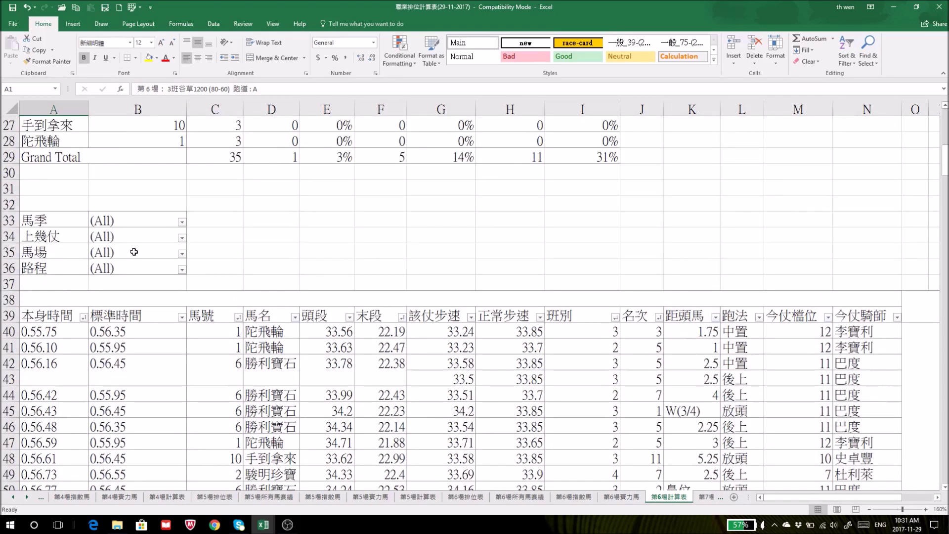
Step: Filter the sixth race's lower pivot table to 上幾仗 1, 2 and 3 and to 馬場 谷草
{"action": "left_click", "coordinate": [182, 238]}
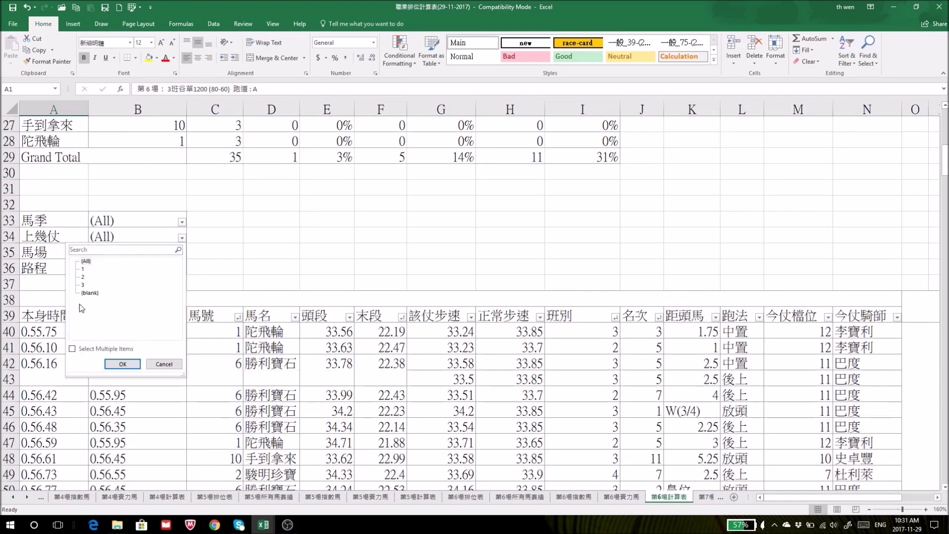
{"action": "left_click", "coordinate": [72, 348]}
{"action": "left_click", "coordinate": [83, 293]}
{"action": "left_click", "coordinate": [123, 364]}
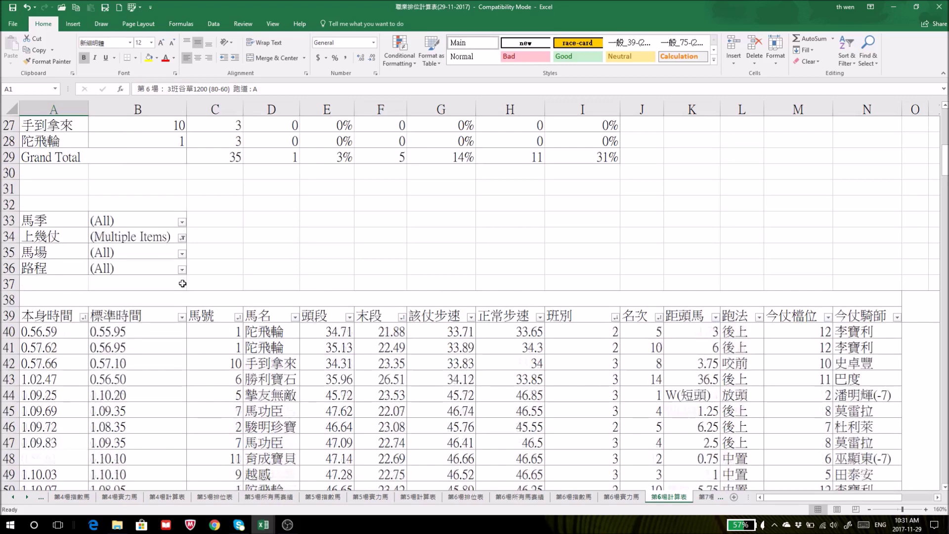
{"action": "left_click", "coordinate": [181, 253]}
{"action": "left_click", "coordinate": [73, 364]}
{"action": "left_click", "coordinate": [83, 277]}
{"action": "left_click", "coordinate": [83, 293]}
{"action": "left_click", "coordinate": [118, 379]}
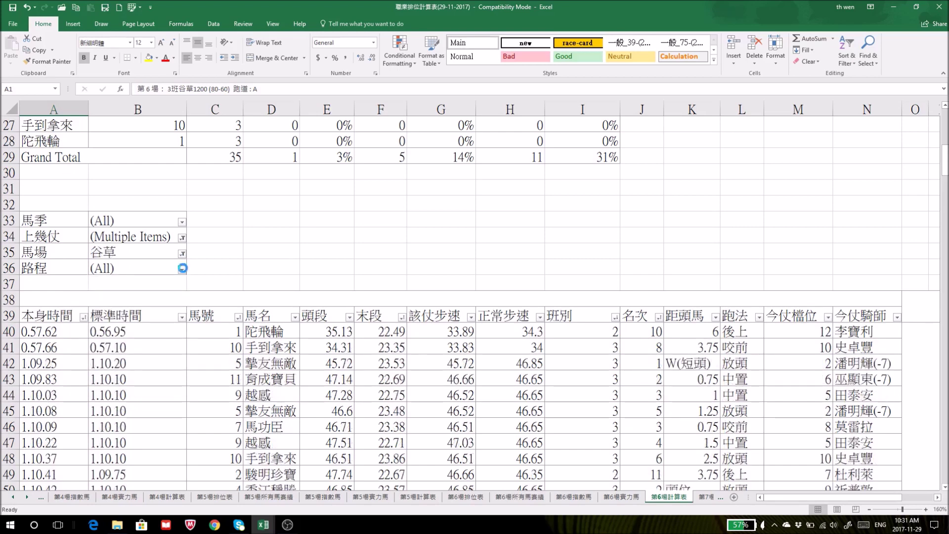
Step: Limit the 路程 filter of the sixth race's lower pivot table to 1200
{"action": "left_click", "coordinate": [182, 270]}
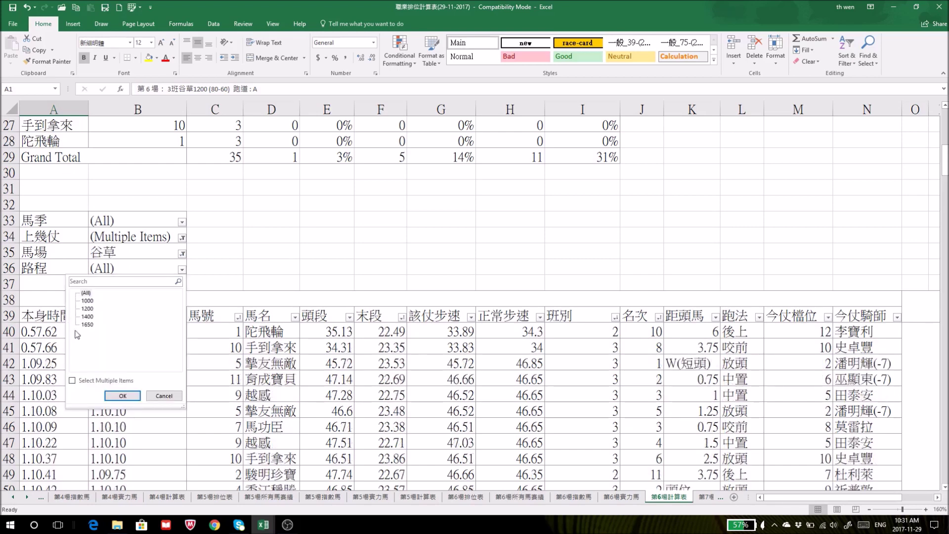
{"action": "left_click", "coordinate": [73, 380]}
{"action": "left_click", "coordinate": [83, 293]}
{"action": "left_click", "coordinate": [83, 309]}
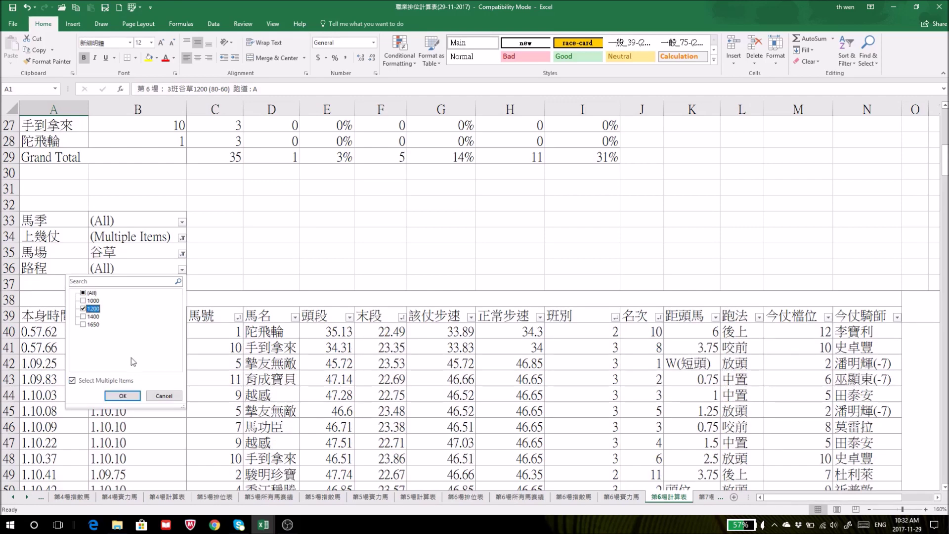
{"action": "left_click", "coordinate": [124, 395]}
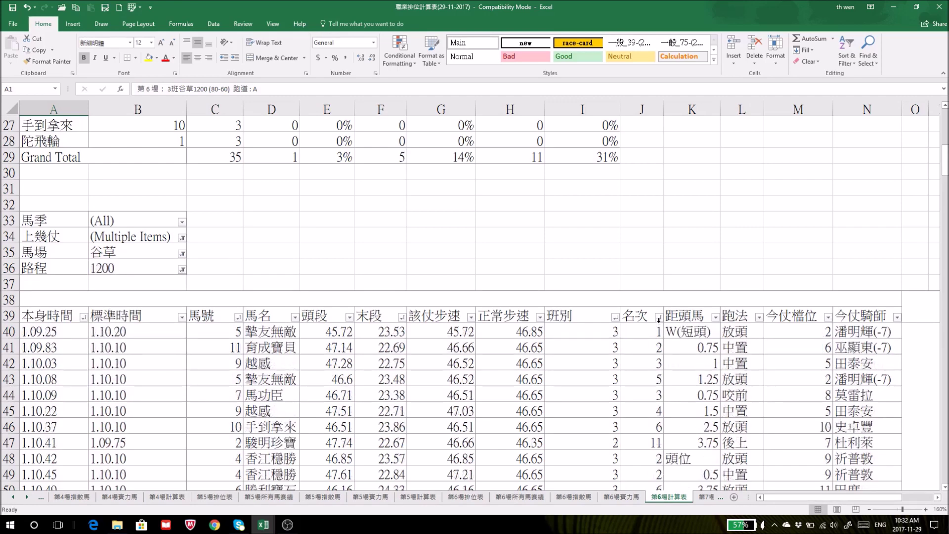
Step: Filter the 名次 column to placings 1, 2, 3 and 4 and review the remaining horse rows
{"action": "left_click", "coordinate": [659, 318]}
{"action": "left_click", "coordinate": [560, 208]}
{"action": "left_click", "coordinate": [560, 216]}
{"action": "left_click", "coordinate": [561, 223]}
{"action": "left_click", "coordinate": [560, 231]}
{"action": "left_click", "coordinate": [562, 239]}
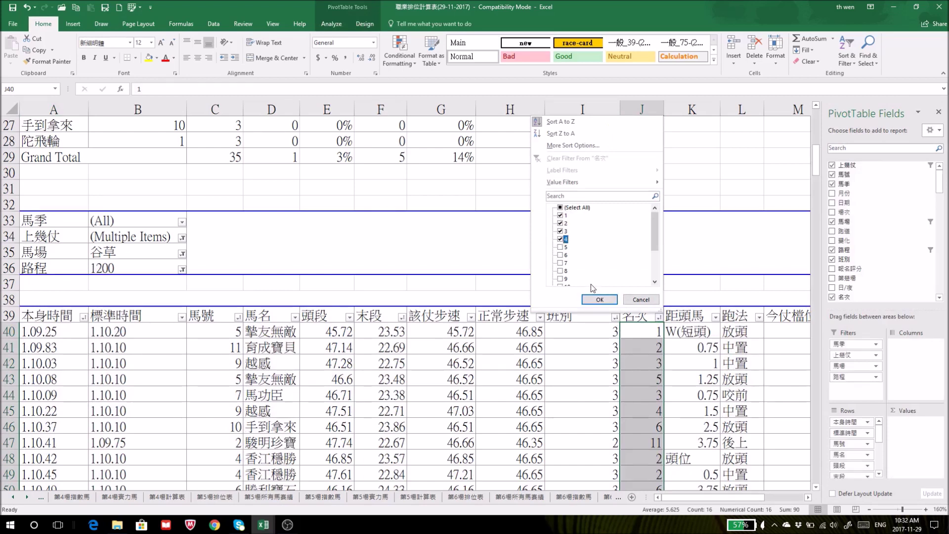
{"action": "left_click", "coordinate": [595, 300]}
{"action": "scroll", "coordinate": [515, 338], "scroll_direction": "down", "scroll_amount": 2}
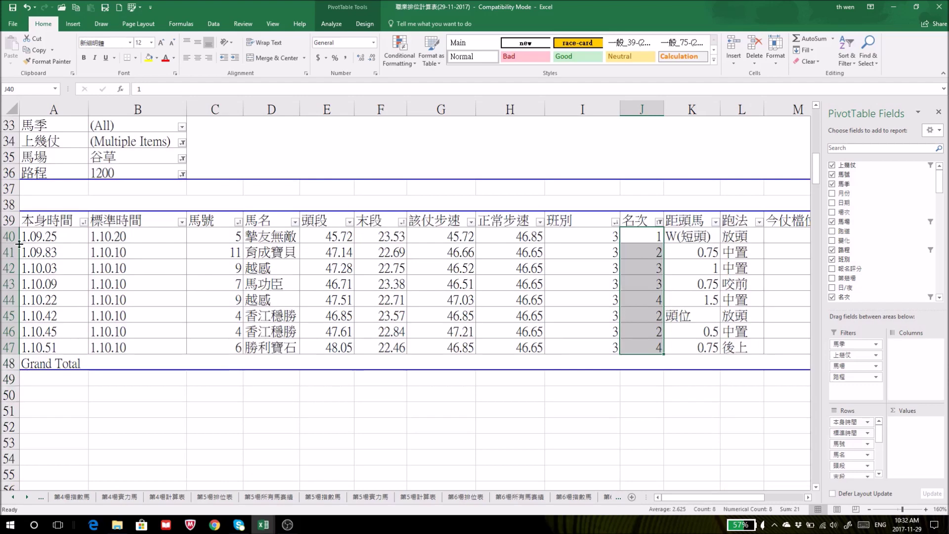
{"action": "scroll", "coordinate": [203, 273], "scroll_direction": "down", "scroll_amount": 1}
{"action": "scroll", "coordinate": [193, 270], "scroll_direction": "up", "scroll_amount": 1}
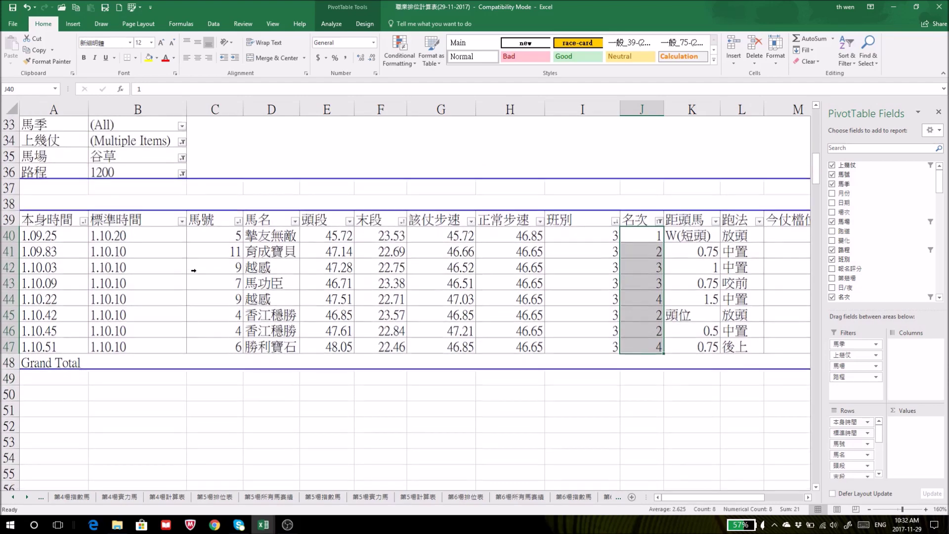
Step: Limit the 馬季 filter of the sixth race's lower pivot table to 2017-2018
{"action": "scroll", "coordinate": [141, 279], "scroll_direction": "up", "scroll_amount": 2}
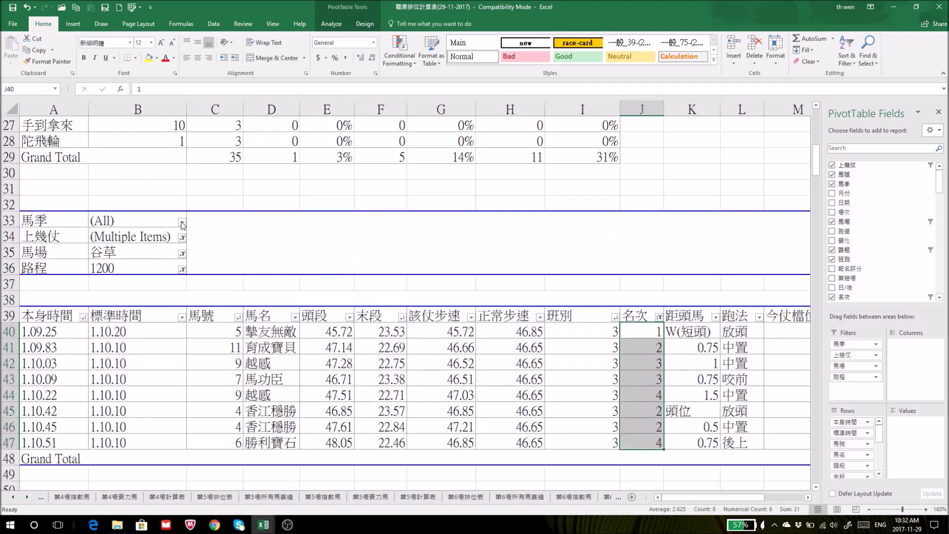
{"action": "left_click", "coordinate": [182, 223]}
{"action": "left_click", "coordinate": [72, 334]}
{"action": "left_click", "coordinate": [83, 245]}
{"action": "left_click", "coordinate": [83, 269]}
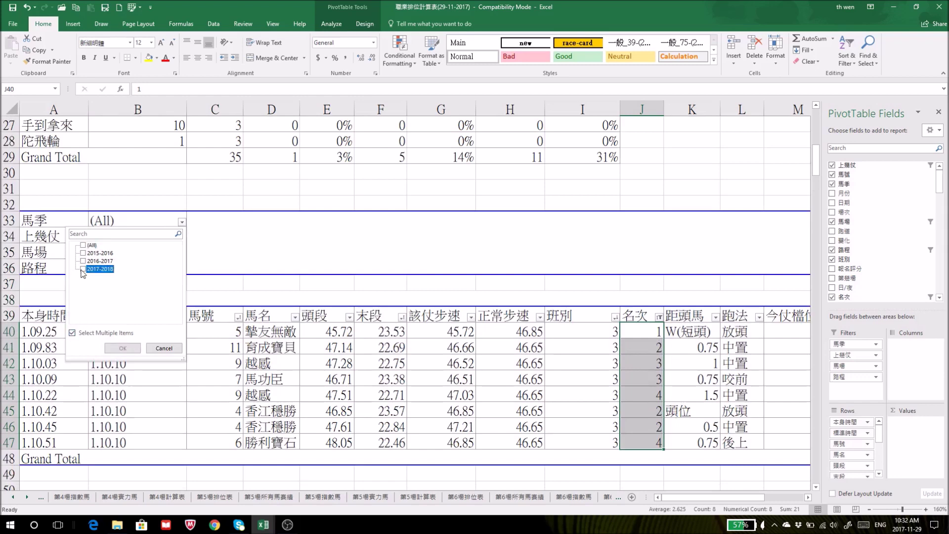
{"action": "left_click", "coordinate": [122, 348]}
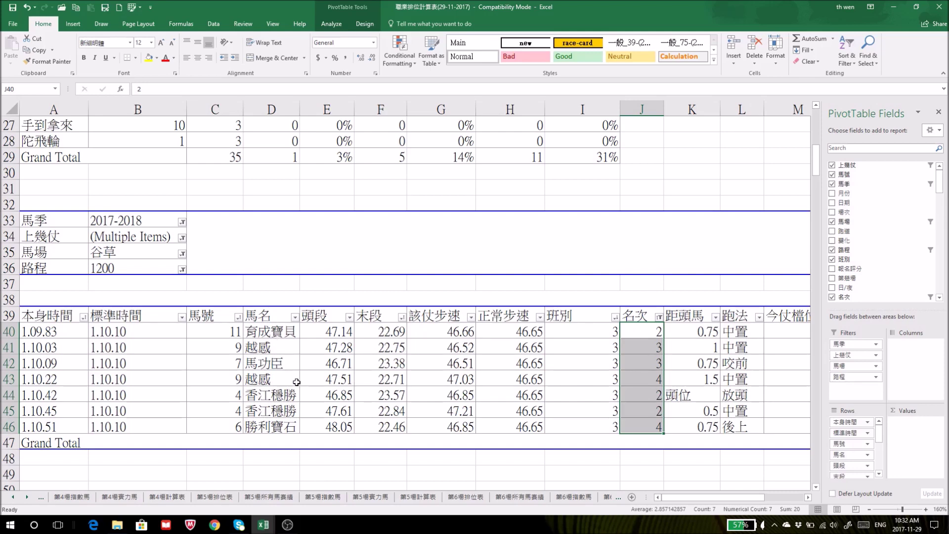
Step: Add season 2016-2017 to the 馬季 filter of the lower pivot table
{"action": "left_click", "coordinate": [182, 222]}
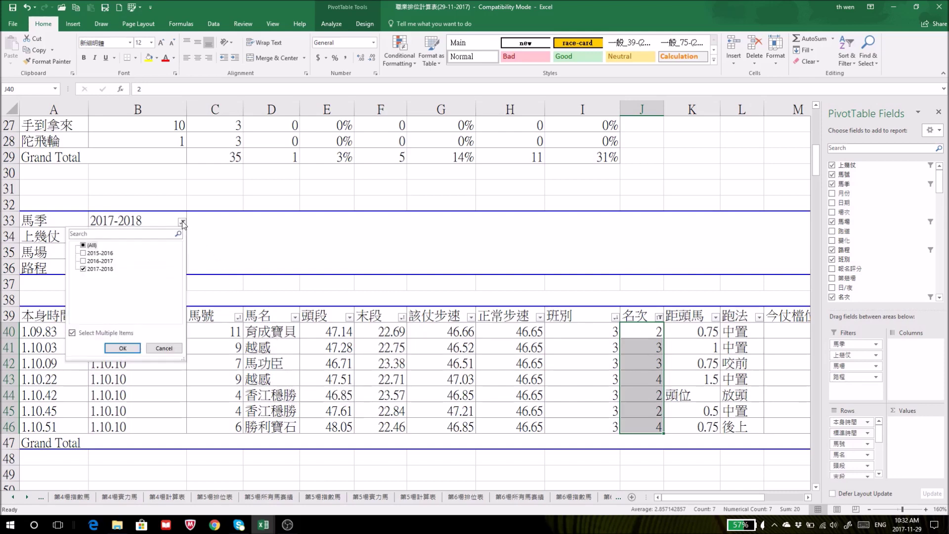
{"action": "left_click", "coordinate": [83, 261]}
{"action": "left_click", "coordinate": [123, 348]}
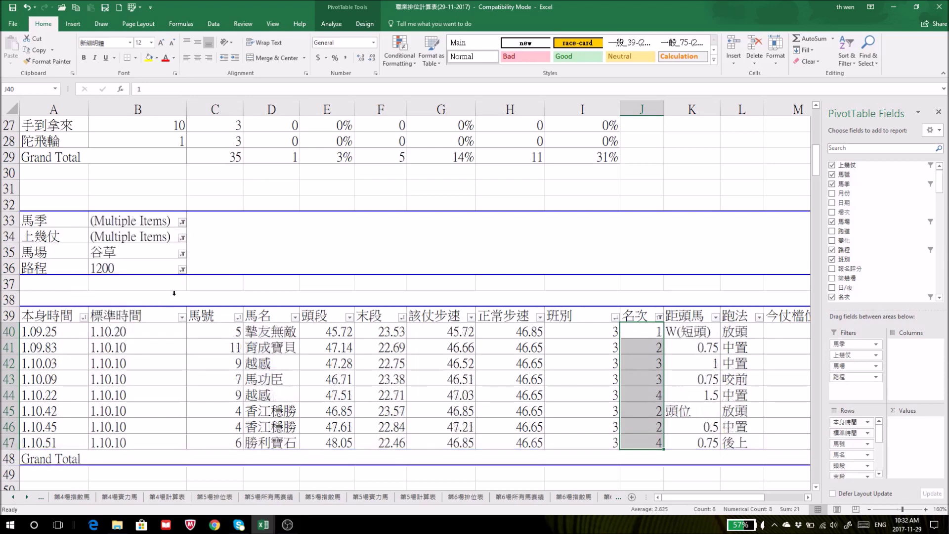
Step: Include the blank entries in 上幾仗 so all past runs are covered, and select row 43
{"action": "left_click", "coordinate": [182, 238]}
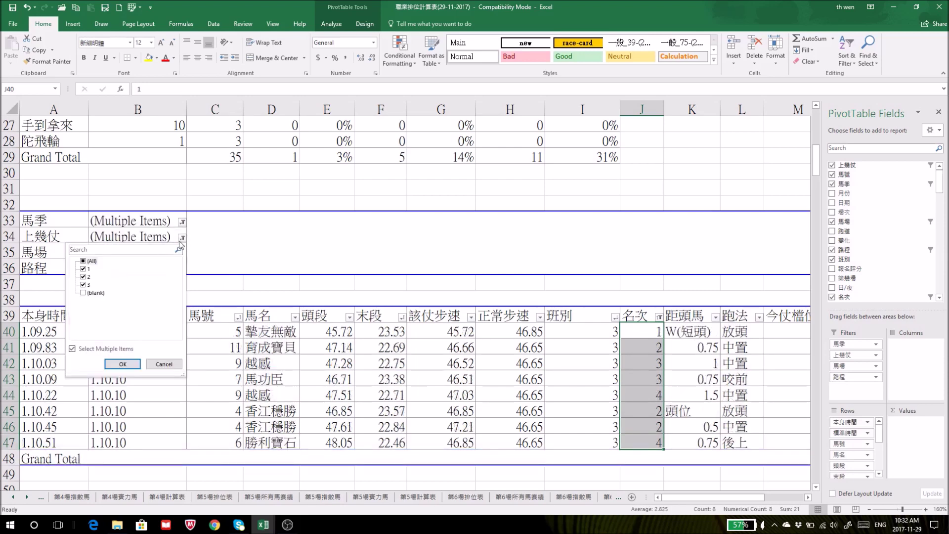
{"action": "left_click", "coordinate": [83, 292]}
{"action": "left_click", "coordinate": [121, 364]}
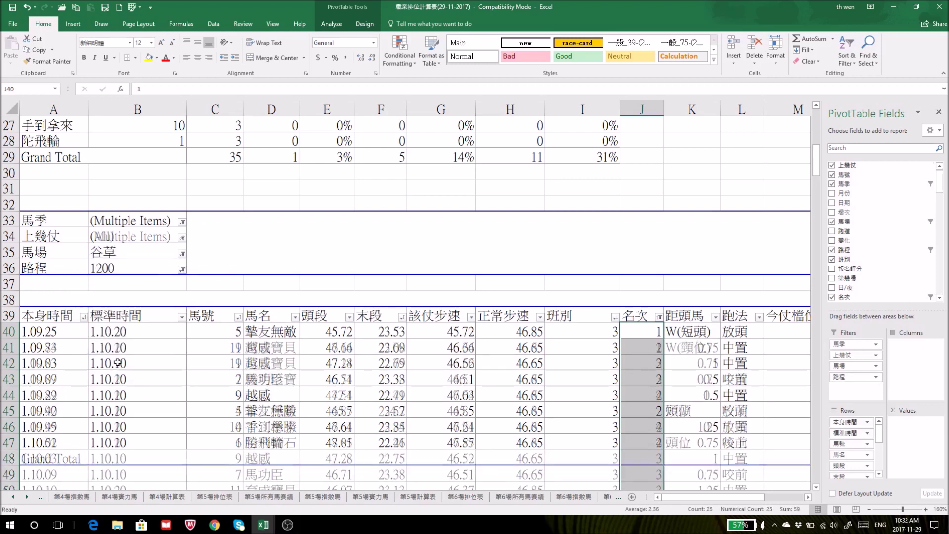
{"action": "left_click", "coordinate": [13, 377]}
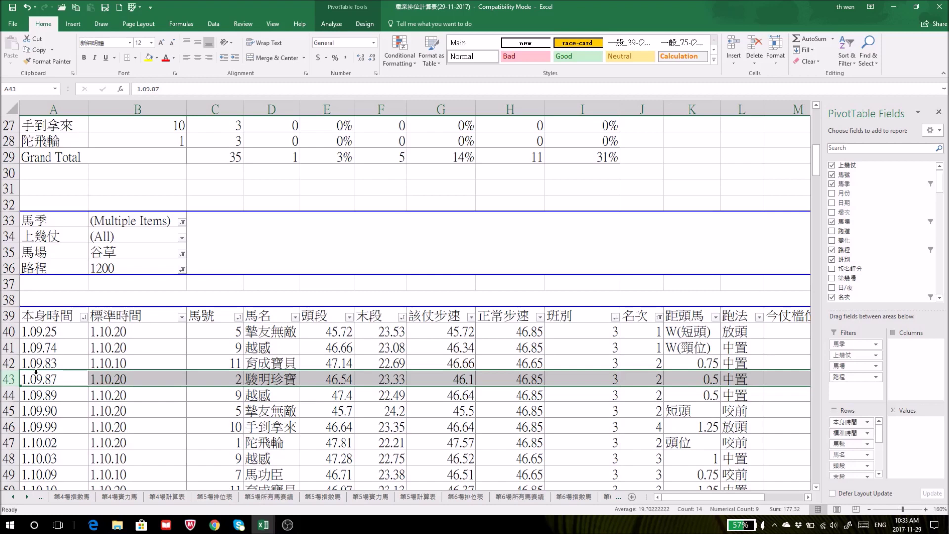
Step: Return to the main page and open the third race's 計算表
{"action": "scroll", "coordinate": [12, 267], "scroll_direction": "up", "scroll_amount": 9}
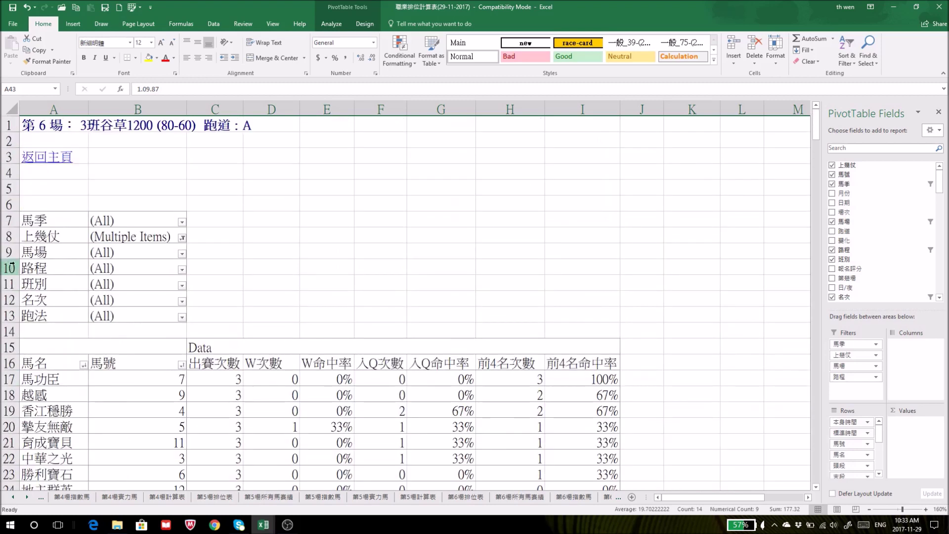
{"action": "left_click", "coordinate": [41, 159]}
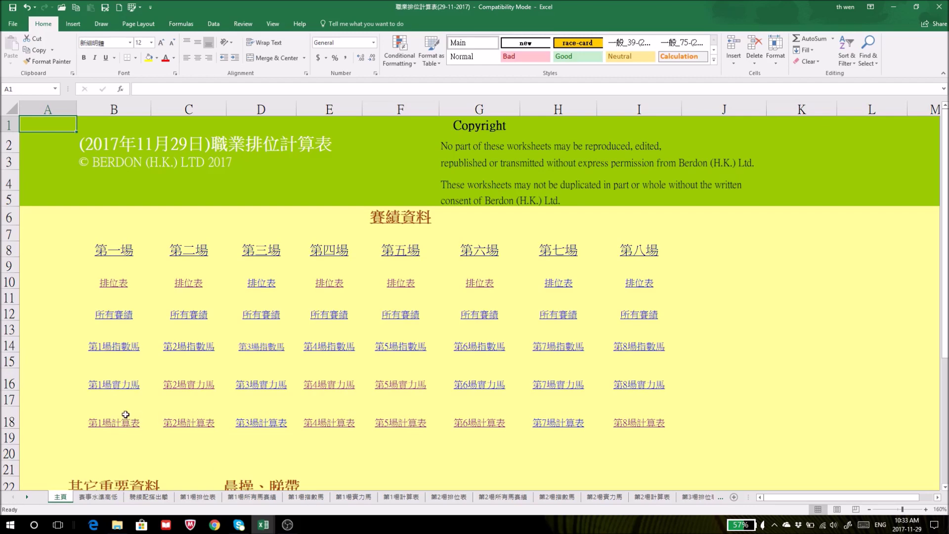
{"action": "left_click", "coordinate": [261, 425]}
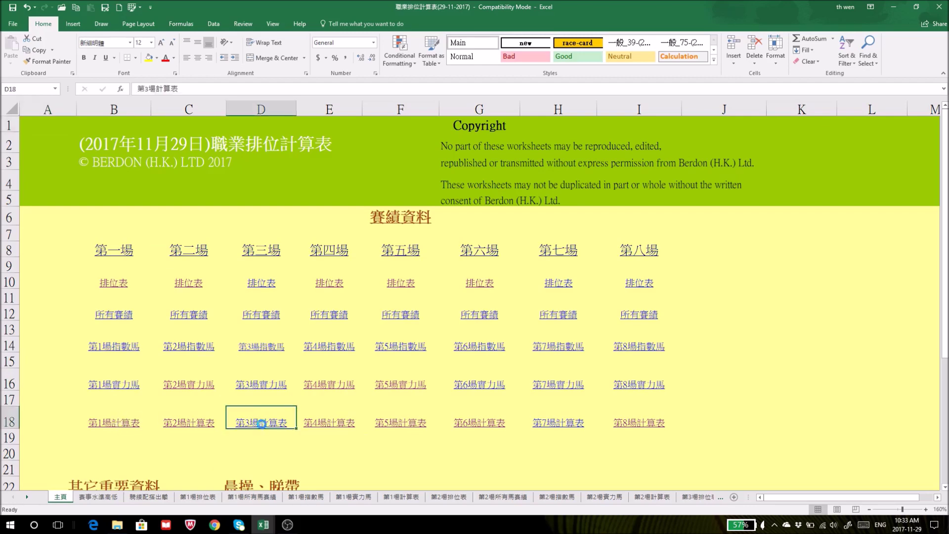
{"action": "scroll", "coordinate": [155, 248], "scroll_direction": "down", "scroll_amount": 2}
{"action": "scroll", "coordinate": [155, 248], "scroll_direction": "up", "scroll_amount": 2}
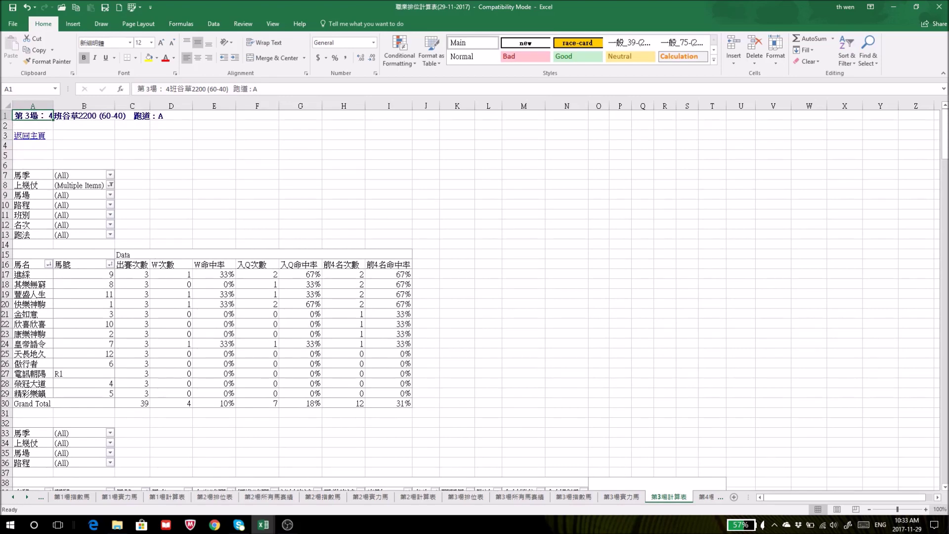
Step: Enlarge the third race's 計算表 to 160% with its lower pivot table in view
{"action": "left_click", "coordinate": [926, 509]}
{"action": "left_click", "coordinate": [925, 509]}
{"action": "left_click", "coordinate": [926, 509]}
{"action": "left_click", "coordinate": [925, 509]}
{"action": "left_click", "coordinate": [926, 509]}
{"action": "scroll", "coordinate": [150, 340], "scroll_direction": "down", "scroll_amount": 3}
{"action": "scroll", "coordinate": [151, 340], "scroll_direction": "down", "scroll_amount": 6}
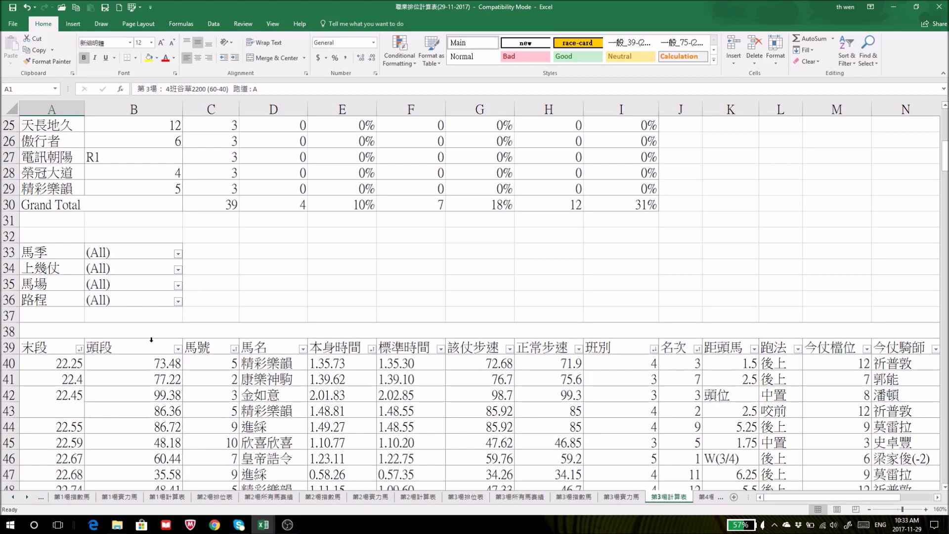
Step: Exclude season 2015-2016 from the 馬季 filter of the third race's lower pivot table, keeping 2016-2017 and 2017-2018
{"action": "left_click", "coordinate": [178, 206]}
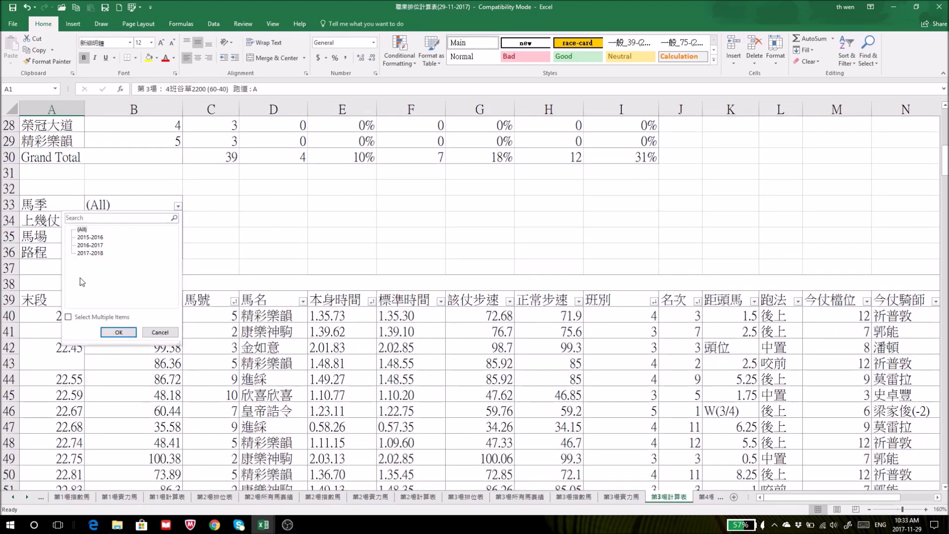
{"action": "left_click", "coordinate": [68, 317]}
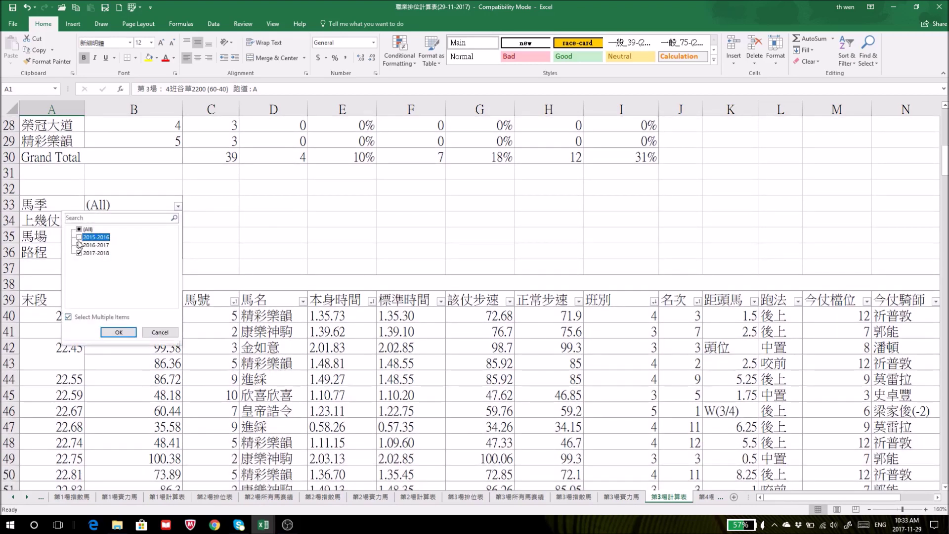
{"action": "left_click", "coordinate": [120, 332]}
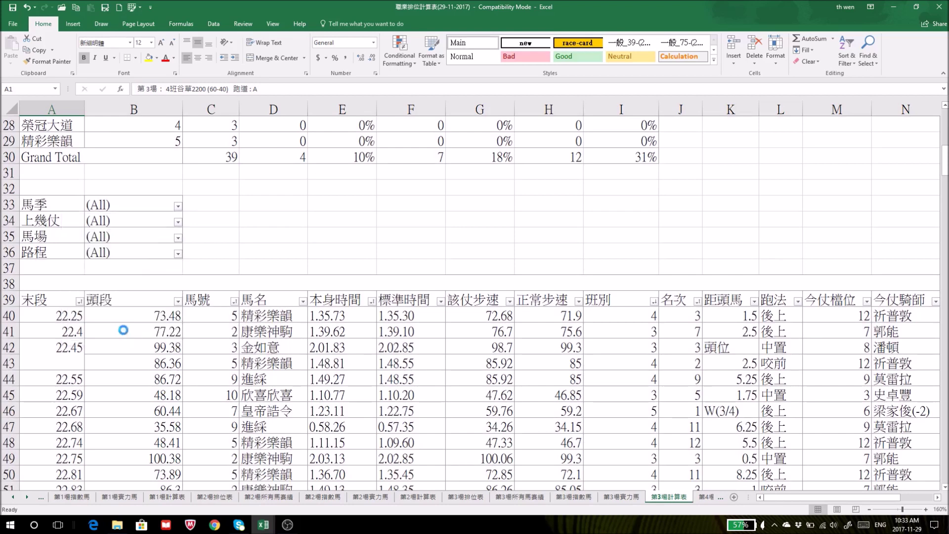
Step: Limit the 上幾仗 filter of the third race's lower pivot table to 1, 2 and 3
{"action": "left_click", "coordinate": [178, 222]}
{"action": "left_click", "coordinate": [69, 334]}
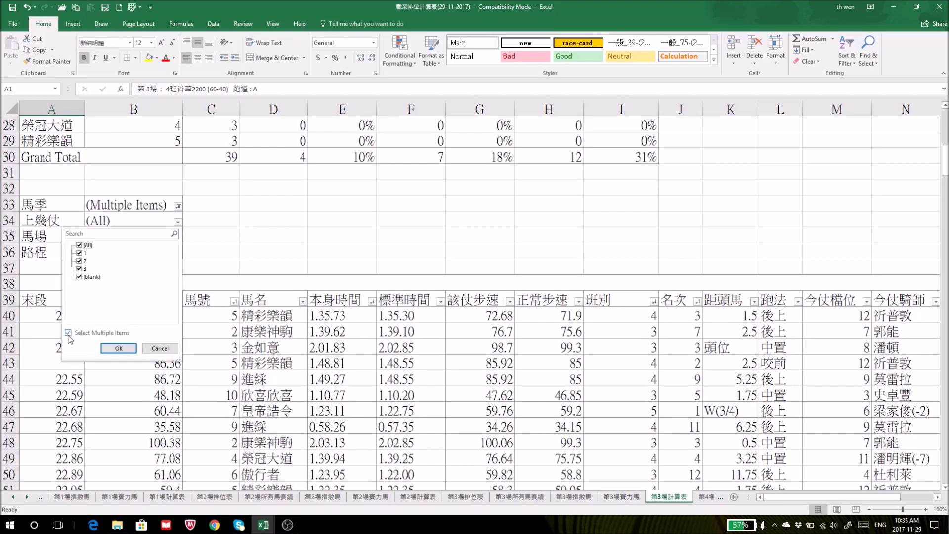
{"action": "left_click", "coordinate": [79, 246]}
{"action": "left_click", "coordinate": [79, 252]}
{"action": "left_click", "coordinate": [80, 261]}
{"action": "left_click", "coordinate": [79, 268]}
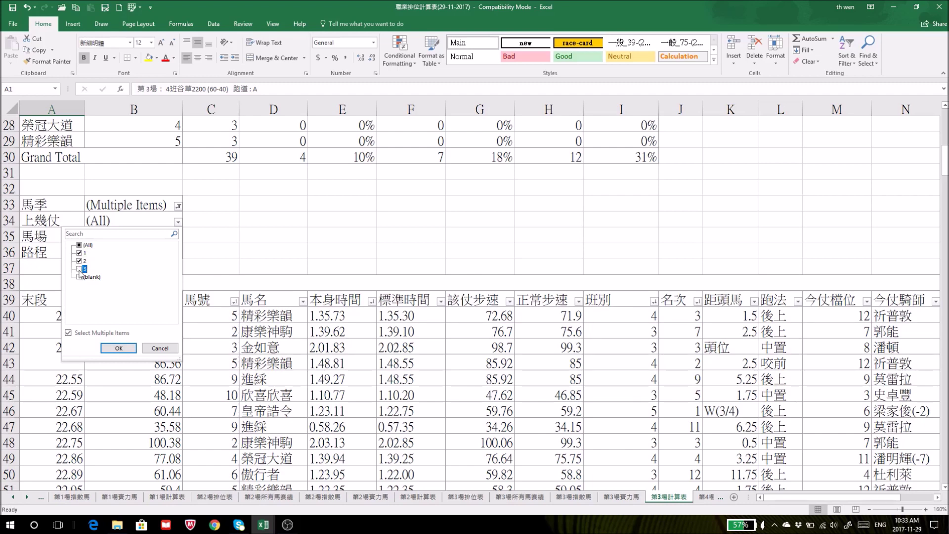
{"action": "left_click", "coordinate": [118, 348]}
Step: Limit the 馬場 filter to 谷草 by excluding the other two courses
{"action": "left_click", "coordinate": [178, 237]}
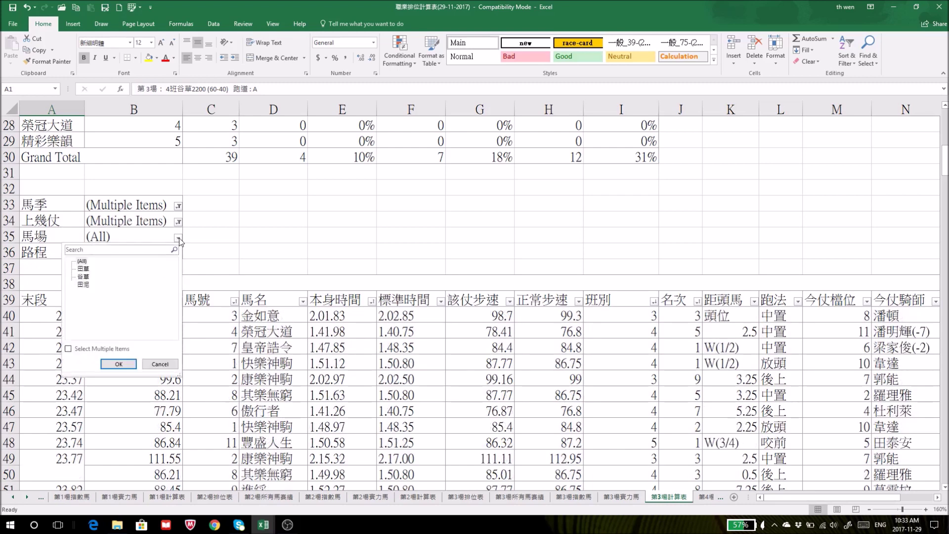
{"action": "left_click", "coordinate": [68, 348]}
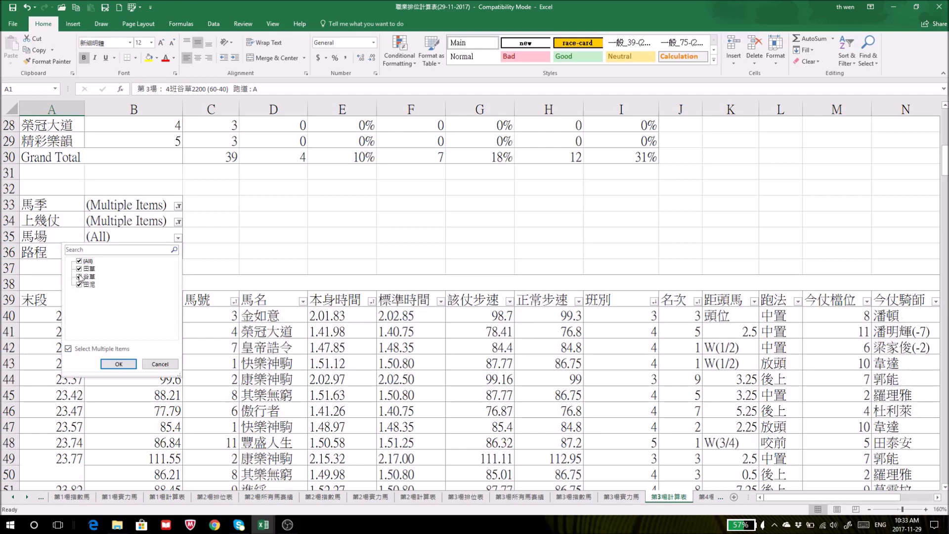
{"action": "left_click", "coordinate": [79, 269]}
{"action": "left_click", "coordinate": [79, 285]}
{"action": "left_click", "coordinate": [118, 364]}
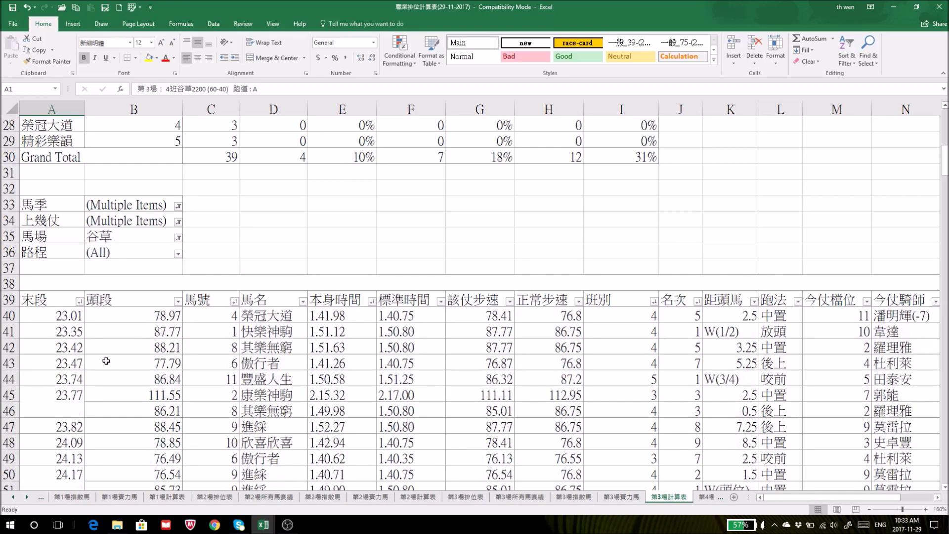
Step: Limit the 路程 filter of the third race's lower pivot table to 2200
{"action": "left_click", "coordinate": [178, 253]}
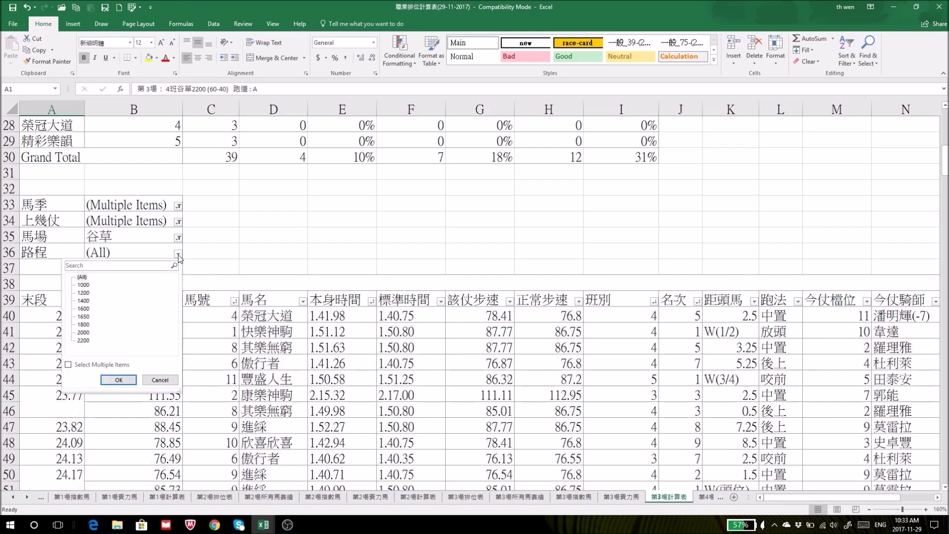
{"action": "left_click", "coordinate": [69, 365]}
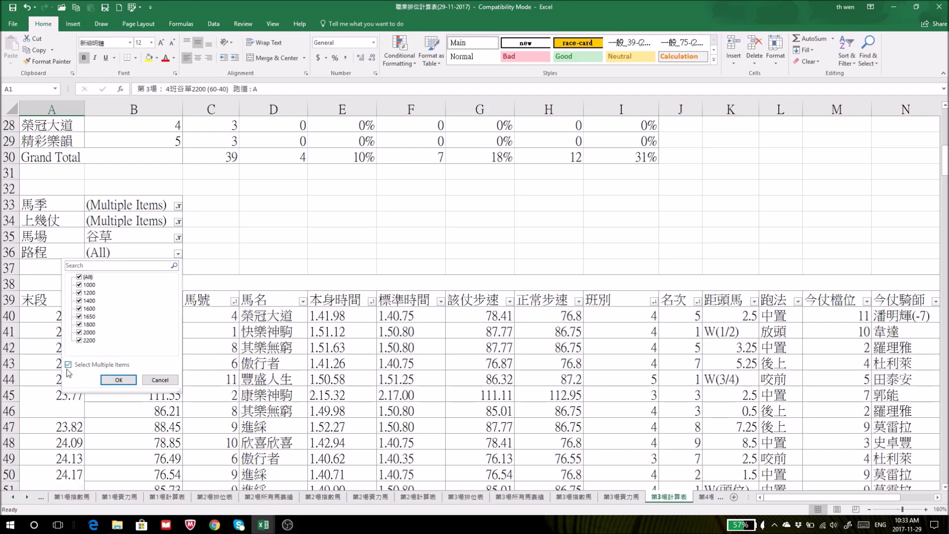
{"action": "left_click", "coordinate": [78, 279]}
{"action": "left_click", "coordinate": [80, 340]}
{"action": "left_click", "coordinate": [119, 379]}
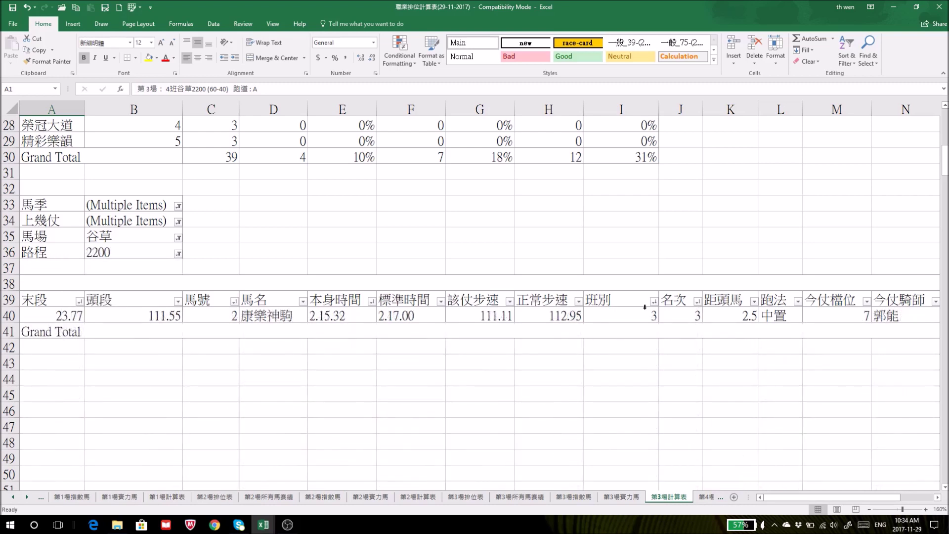
Step: Include the blank entries in the 上幾仗 filter of the lower pivot table so that all past runs are selected
{"action": "left_click", "coordinate": [179, 222]}
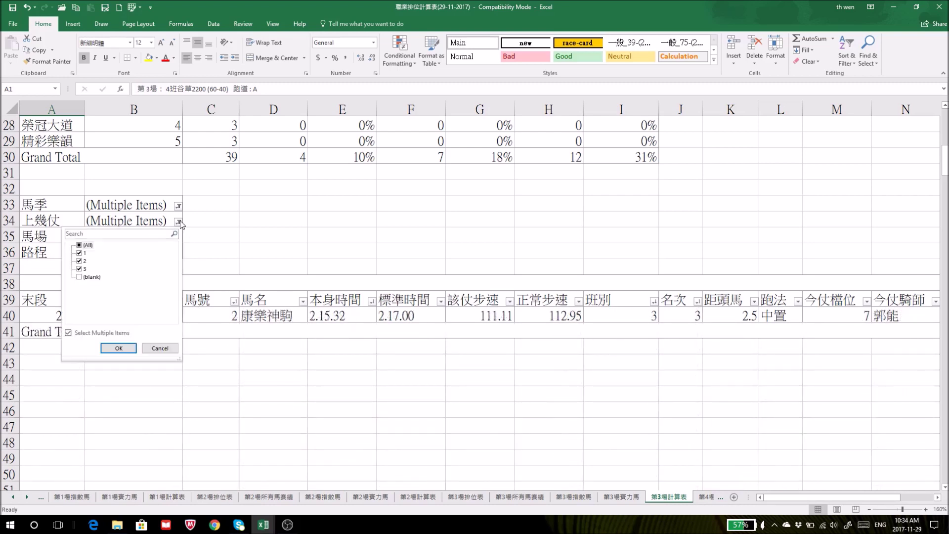
{"action": "left_click", "coordinate": [353, 243]}
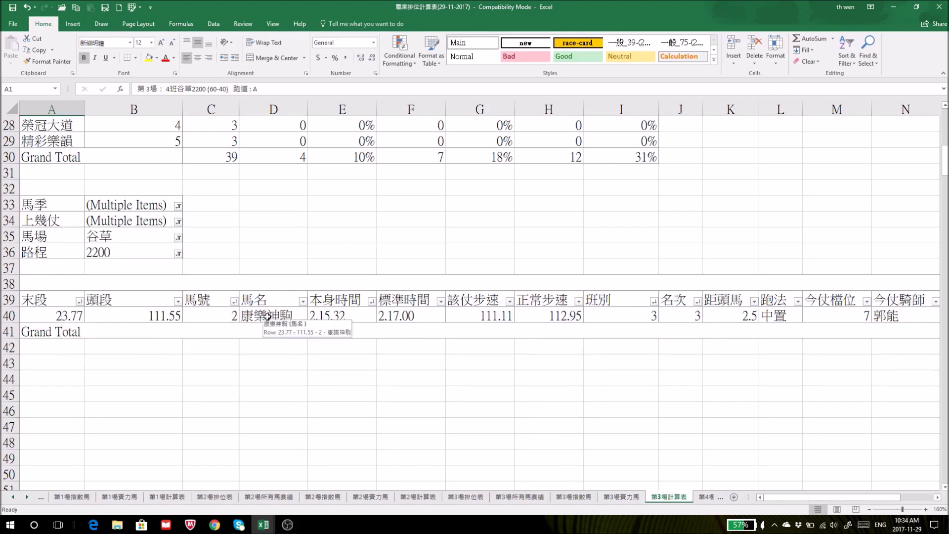
{"action": "left_click", "coordinate": [178, 222]}
{"action": "left_click", "coordinate": [206, 234]}
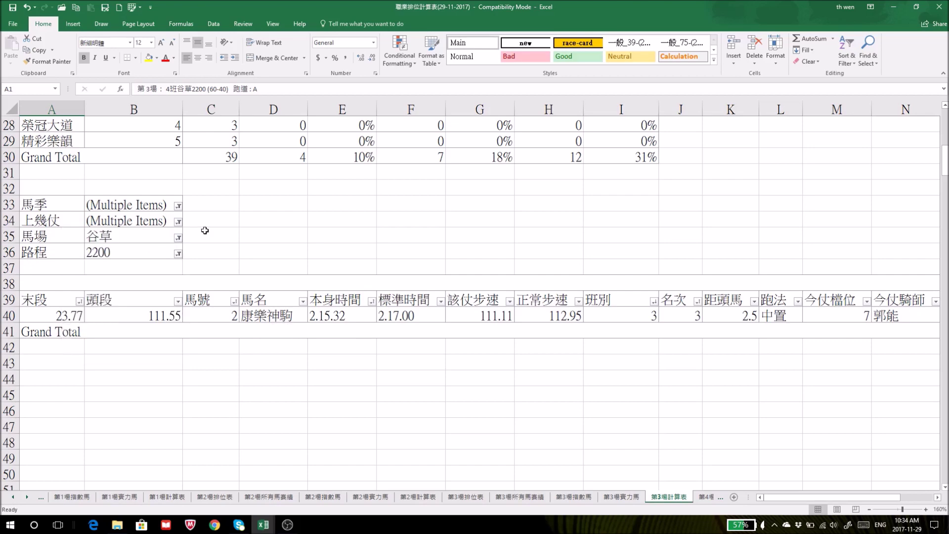
{"action": "left_click", "coordinate": [178, 221]}
{"action": "left_click", "coordinate": [84, 277]}
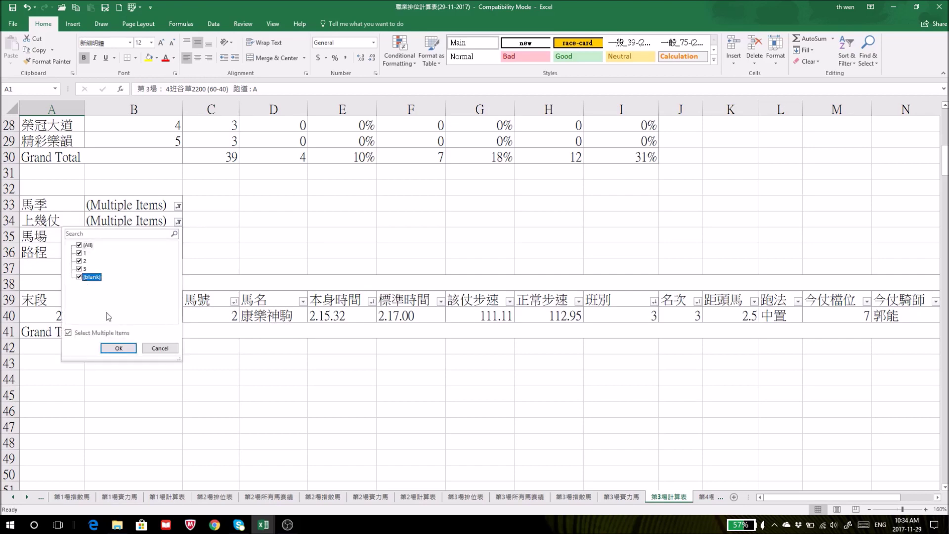
{"action": "left_click", "coordinate": [118, 347]}
Step: Filter the 名次 column of the lower pivot table to finishing positions 1, 2, 3 and 4 only
{"action": "left_click", "coordinate": [697, 301]}
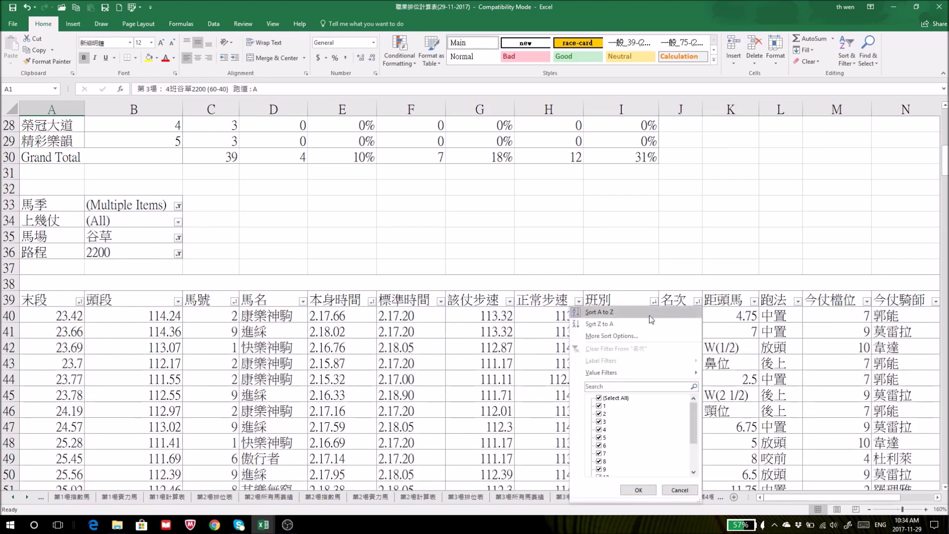
{"action": "left_click", "coordinate": [599, 398]}
{"action": "left_click", "coordinate": [598, 406]}
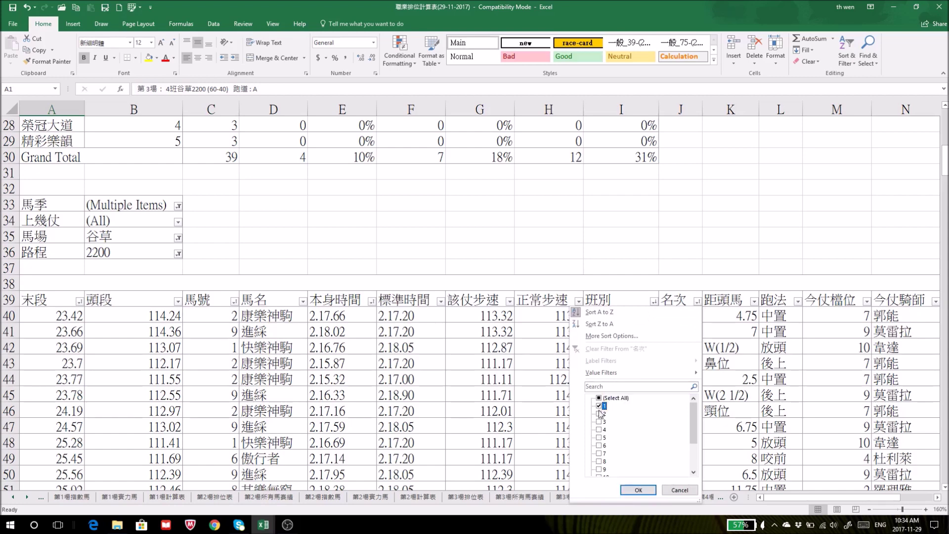
{"action": "left_click", "coordinate": [599, 414]}
{"action": "left_click", "coordinate": [599, 422]}
{"action": "left_click", "coordinate": [600, 429]}
{"action": "left_click", "coordinate": [638, 489]}
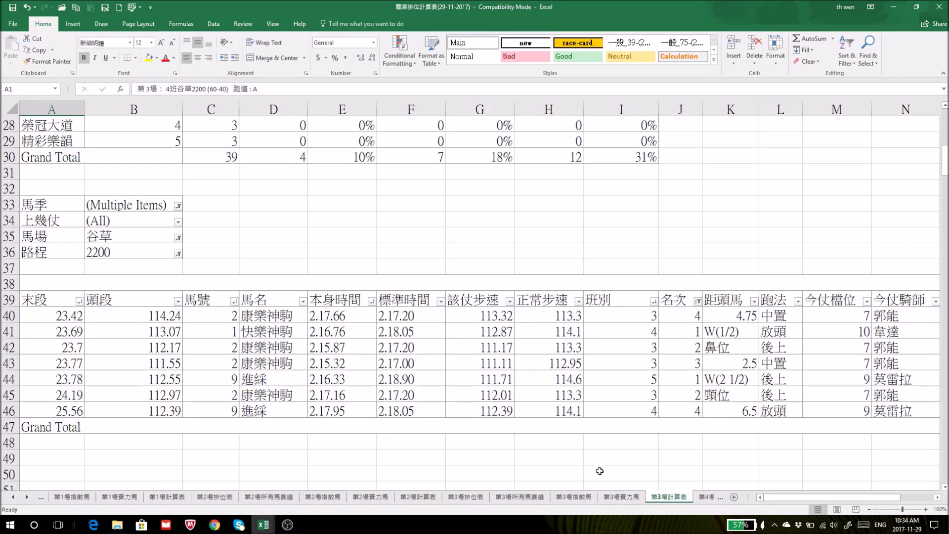